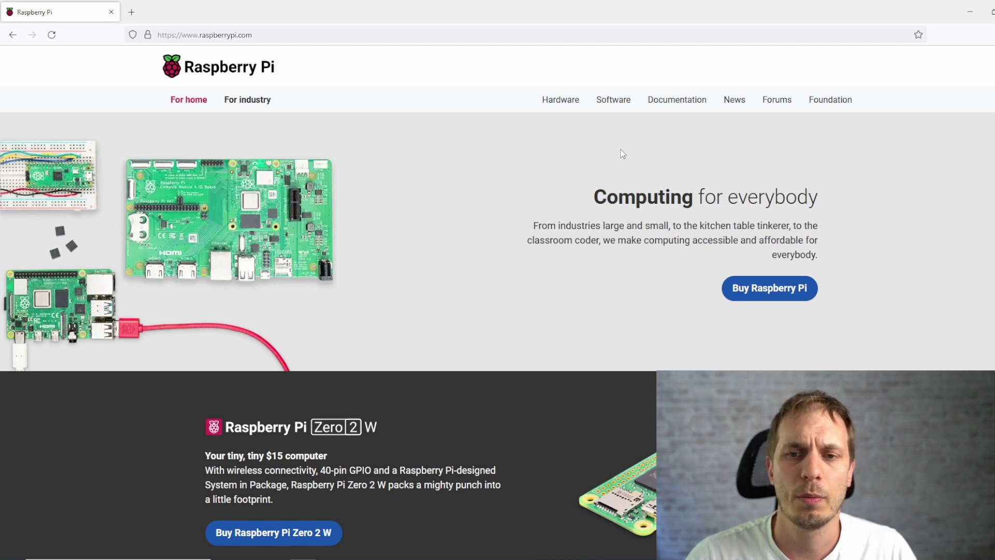
Open the Raspberry Pi Software page at the Imager downloads, then bring Raspberry Pi Imager v1.7.2 forward
click(614, 102)
scroll(423, 340, down, 2)
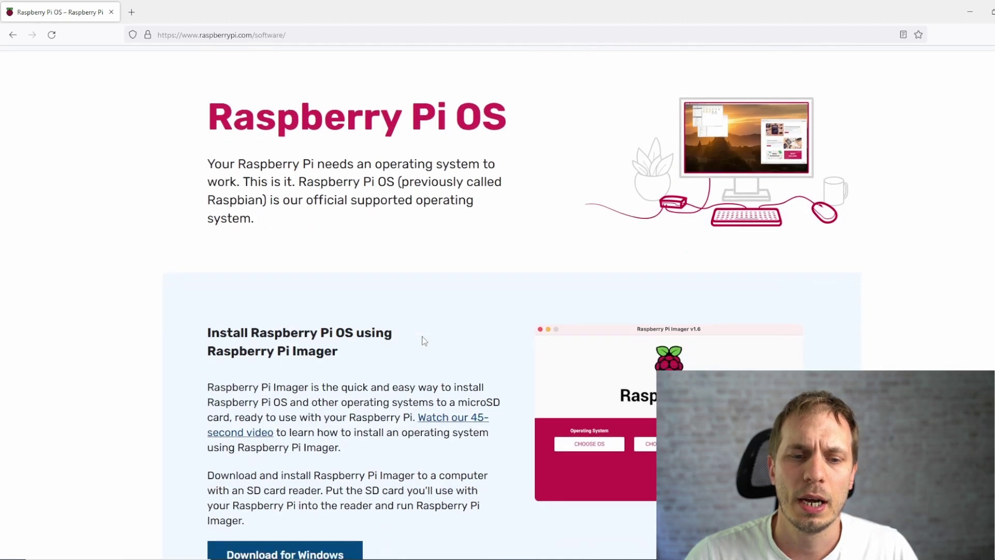
scroll(340, 223, down, 2)
drag(270, 192, 347, 203)
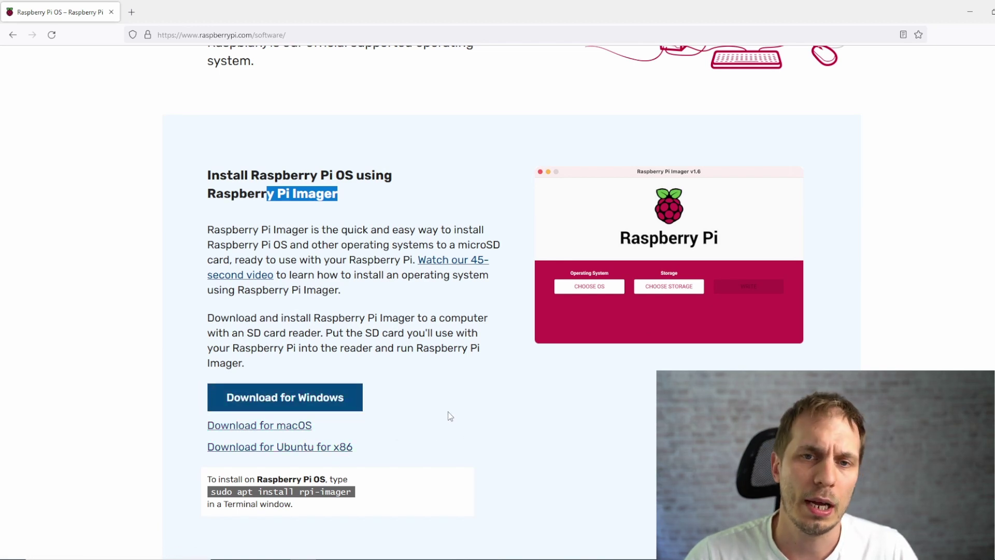
click(515, 534)
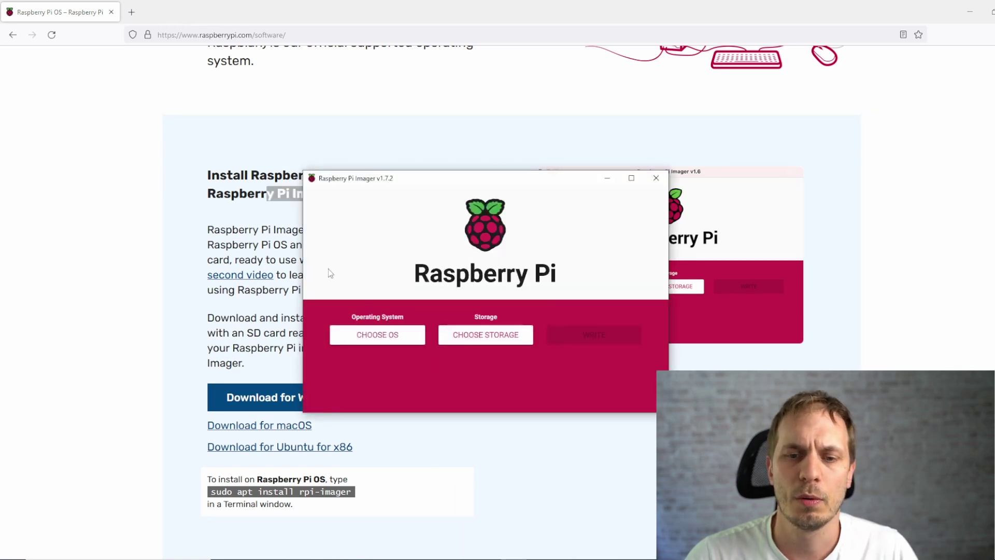
Select Raspberry Pi OS (32-bit) as the system and the 31.9 GB TS-RDF5A Transcend USB device as storage
click(383, 341)
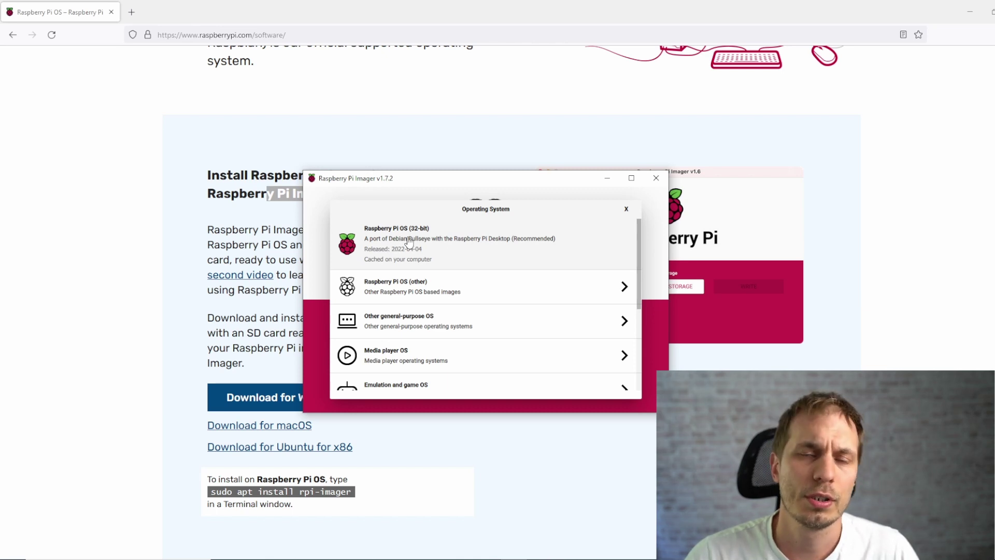
click(409, 241)
click(511, 337)
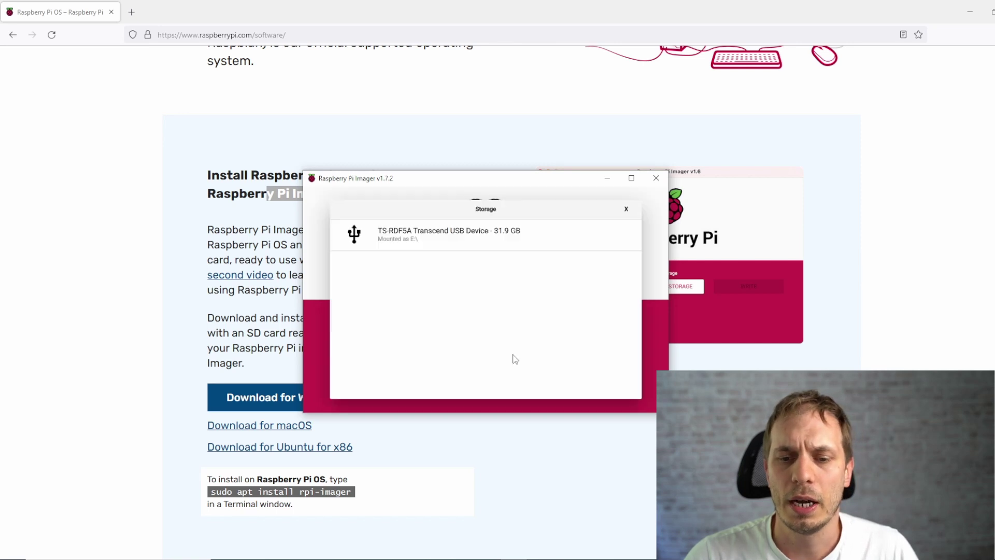
click(408, 243)
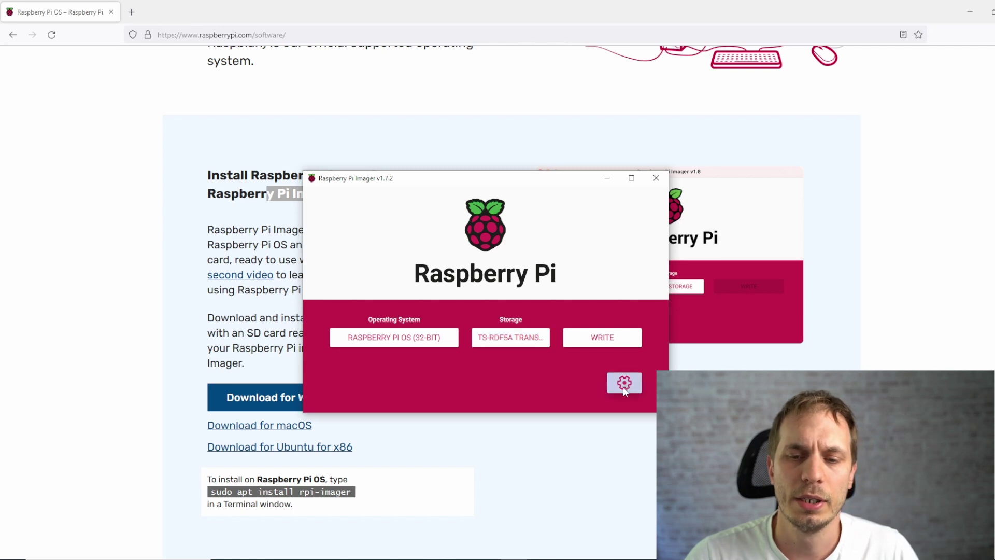
In advanced options, keep hostname raspberrypi with SSH enabled and enter a new user password
click(609, 392)
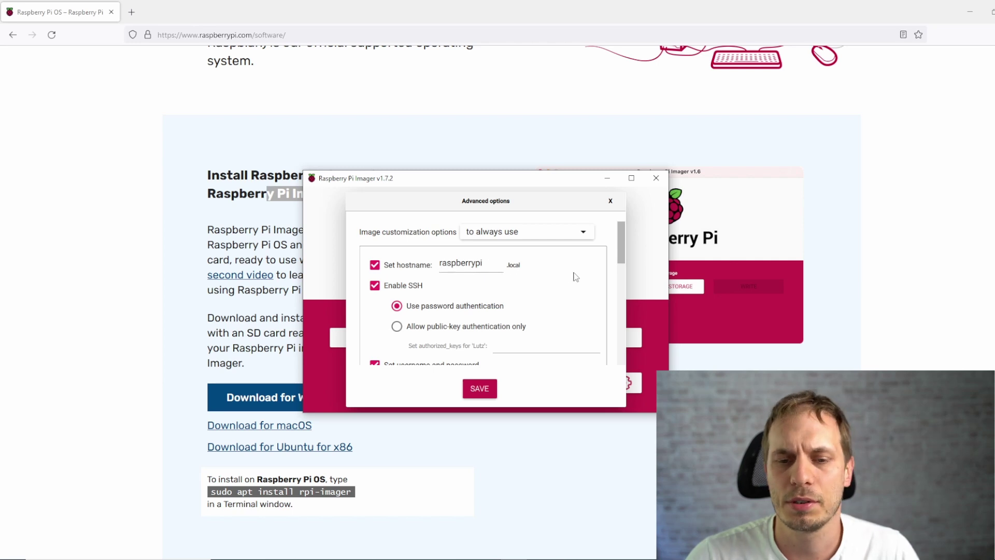
scroll(574, 278, down, 3)
scroll(573, 277, up, 3)
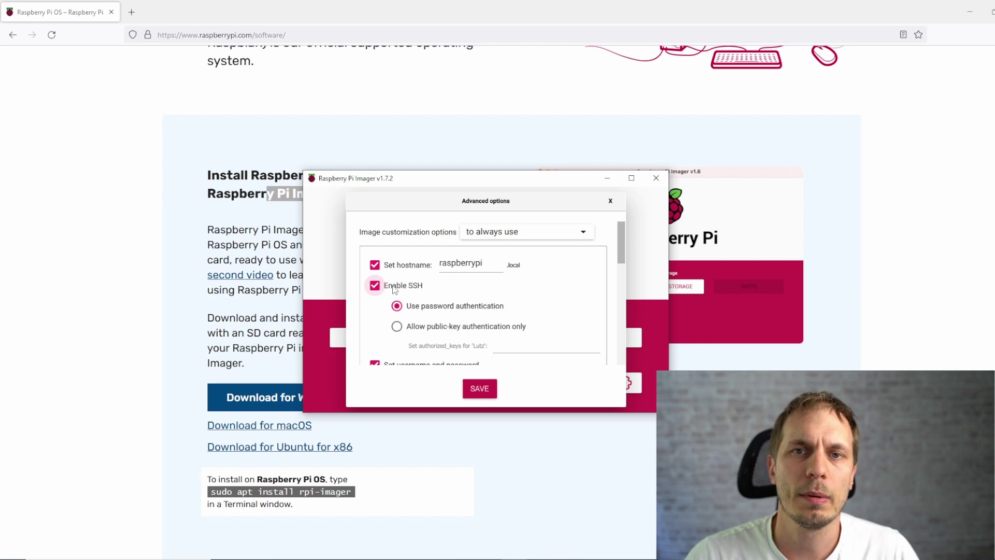
scroll(562, 294, down, 3)
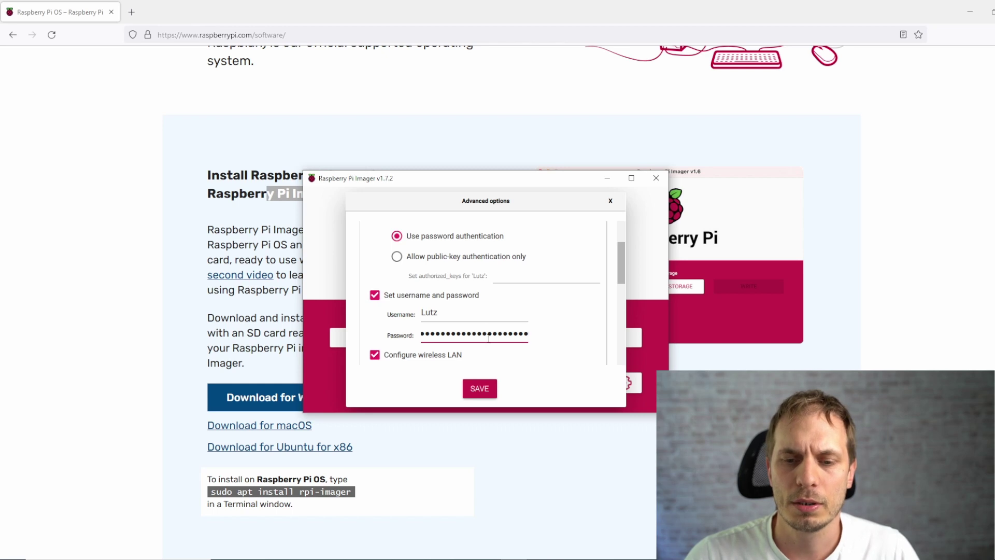
key(ctrl+a)
key(BackSpace)
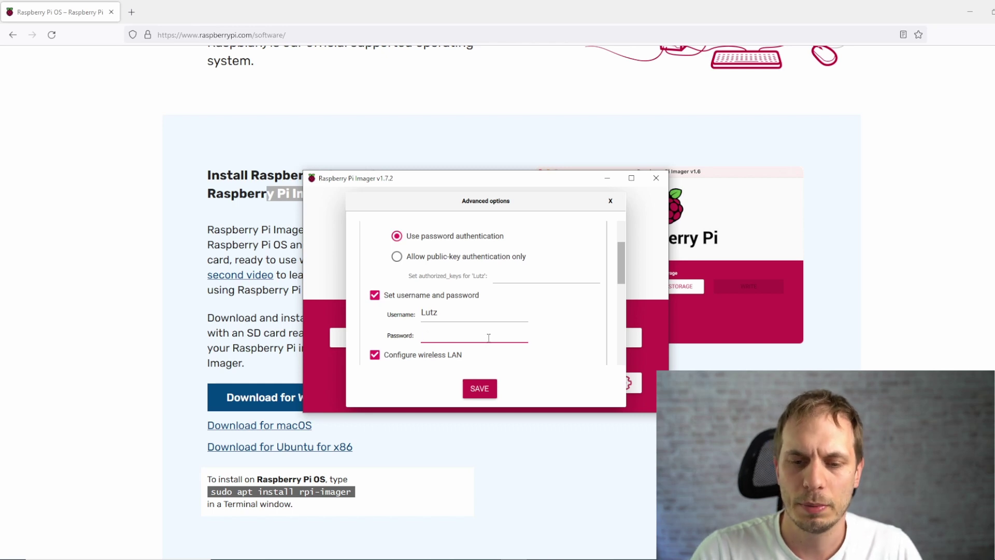
text(passwor)
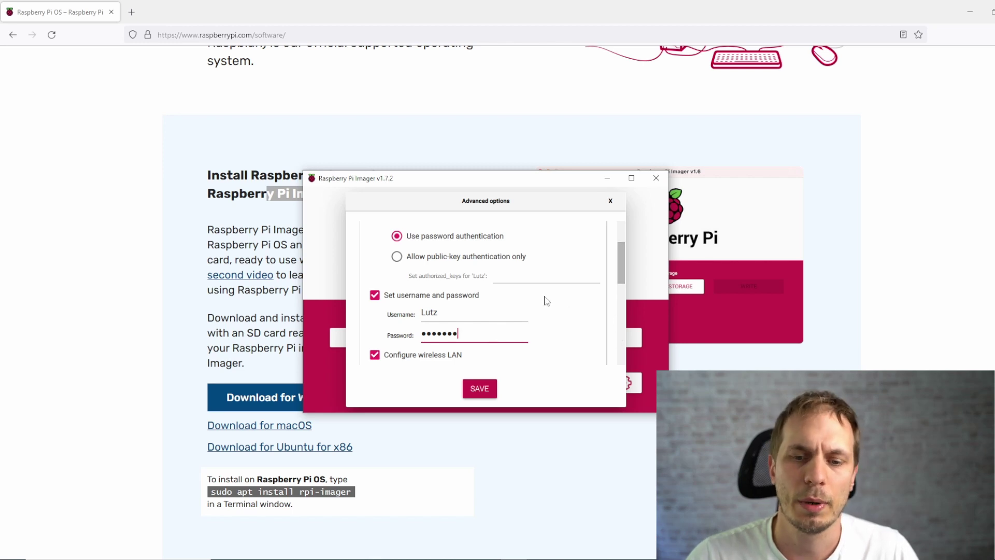
Keep wireless LAN country DE, time zone Europe/Berlin and keyboard layout de in advanced options
scroll(544, 297, down, 3)
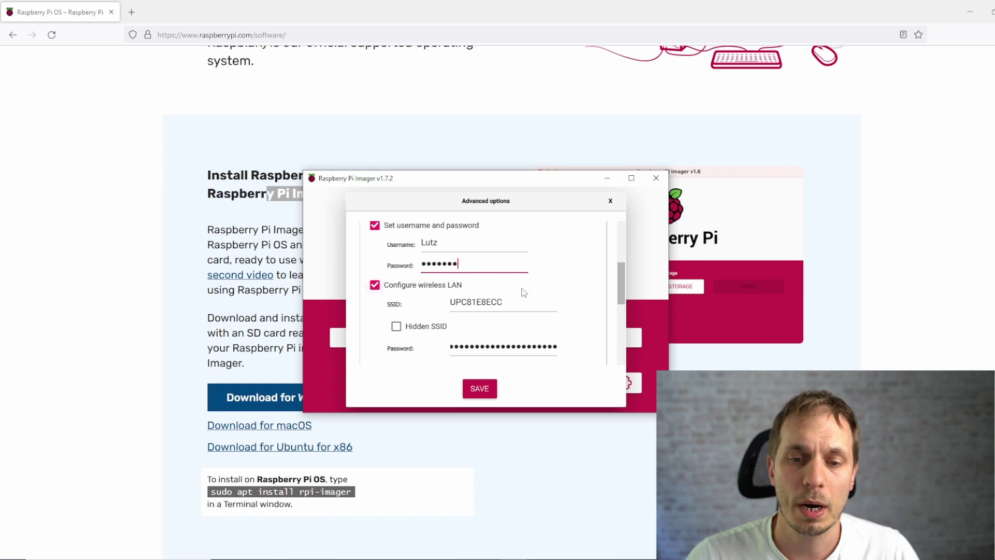
scroll(534, 293, down, 3)
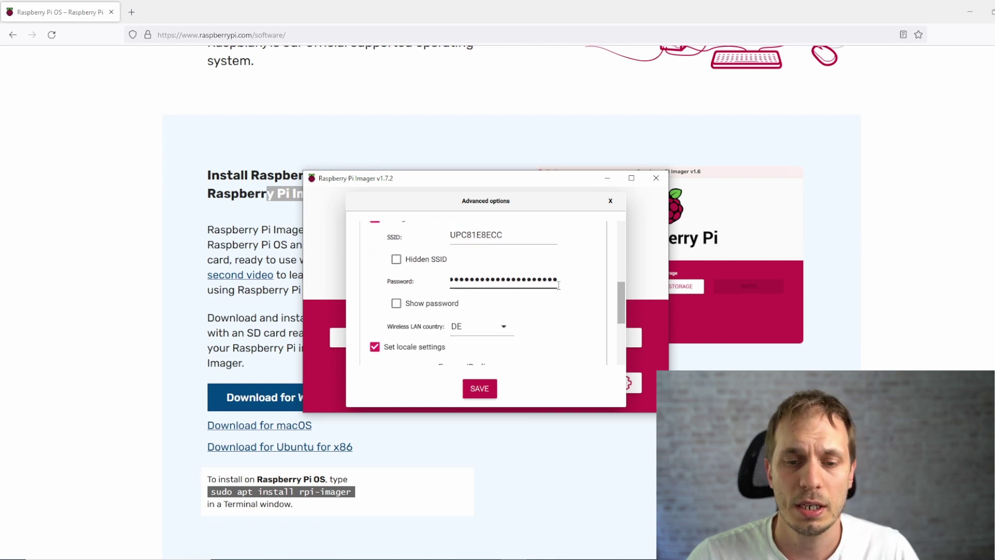
click(506, 322)
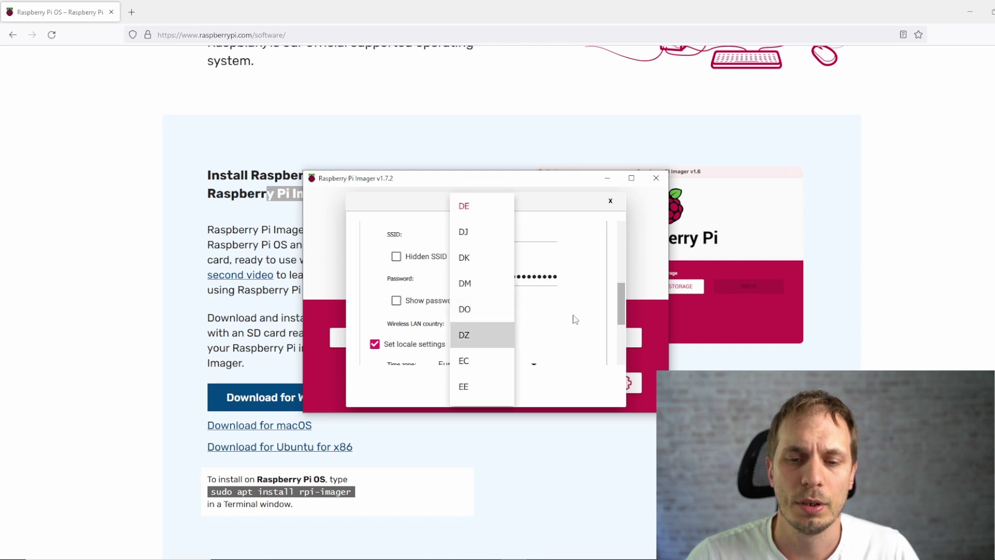
click(469, 207)
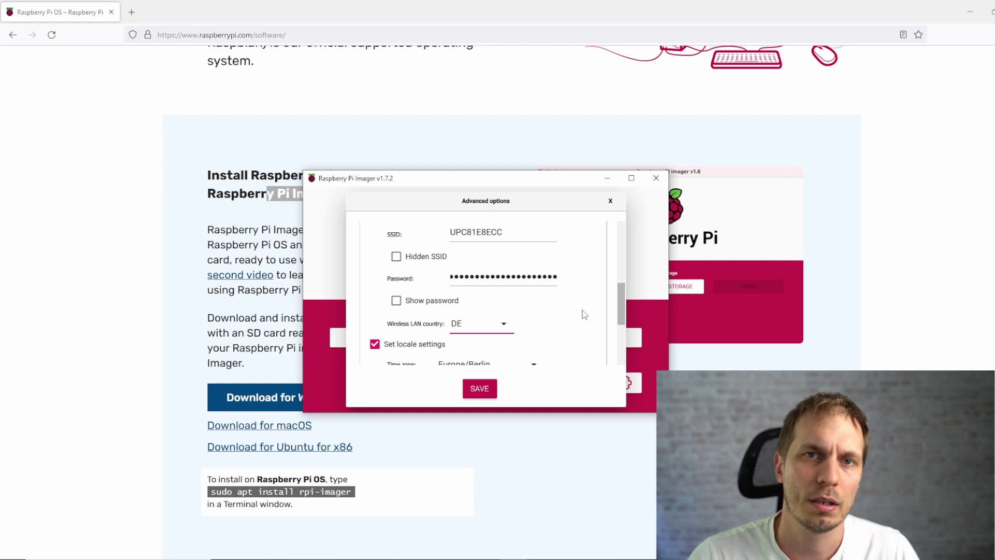
scroll(586, 316, down, 2)
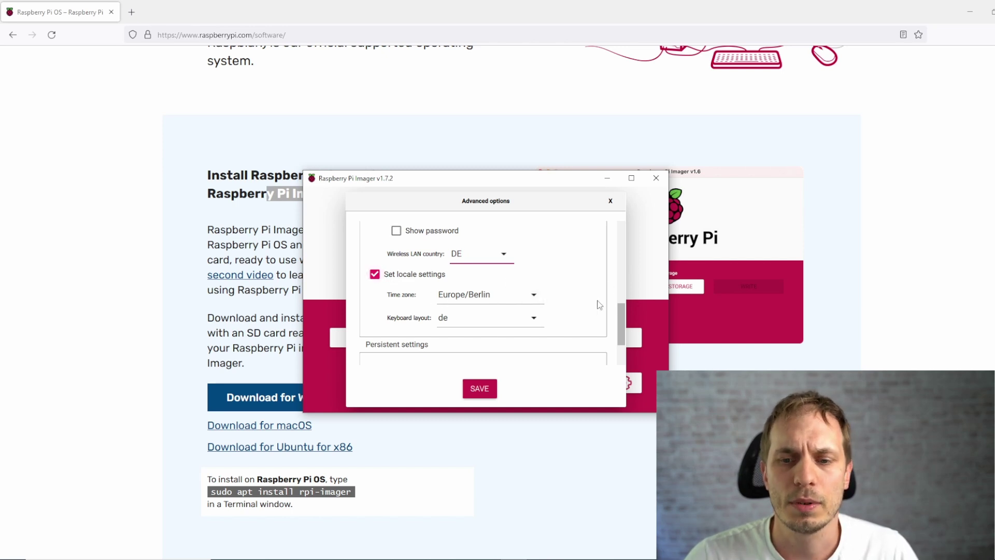
scroll(608, 325, down, 2)
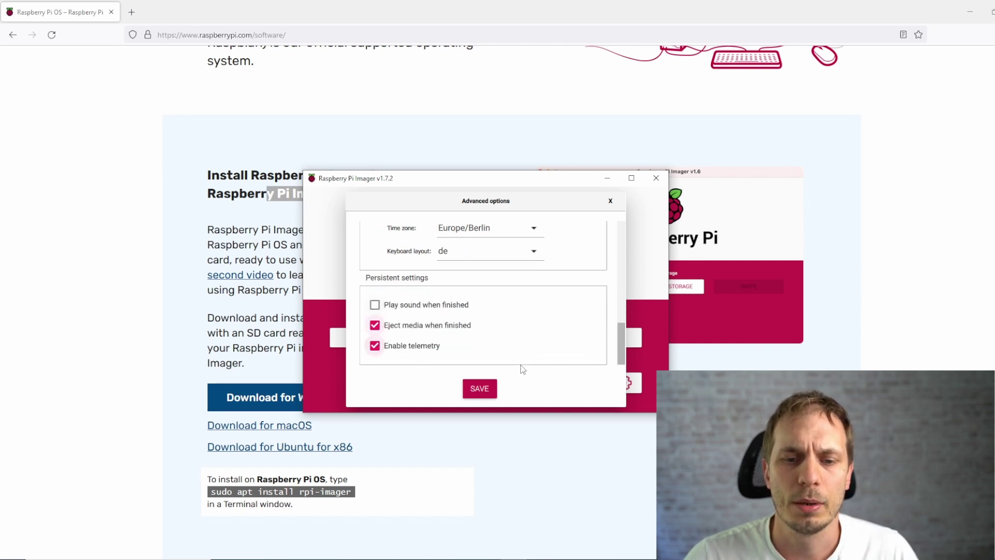
Save the advanced settings, write the image to the Transcend USB device confirming the erase, and continue
click(479, 393)
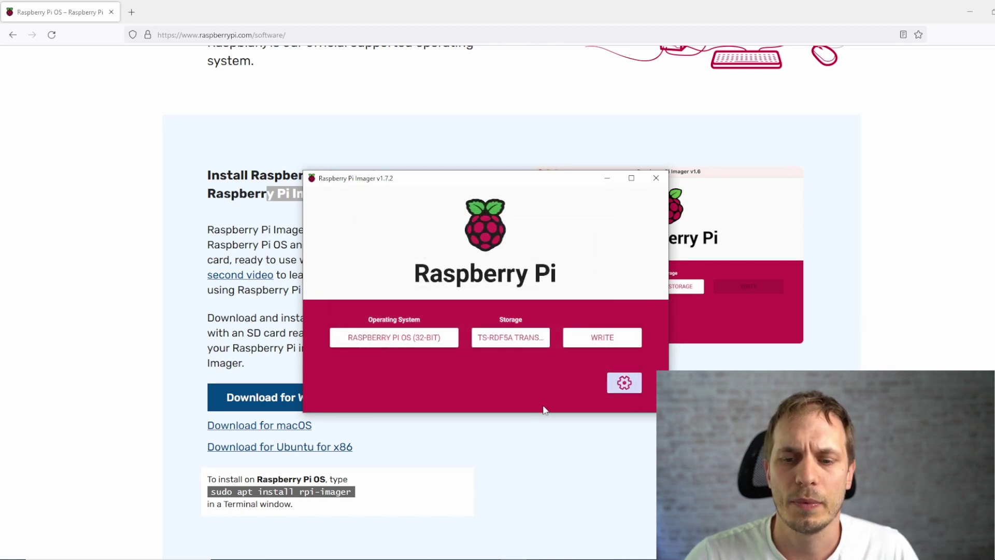
click(604, 337)
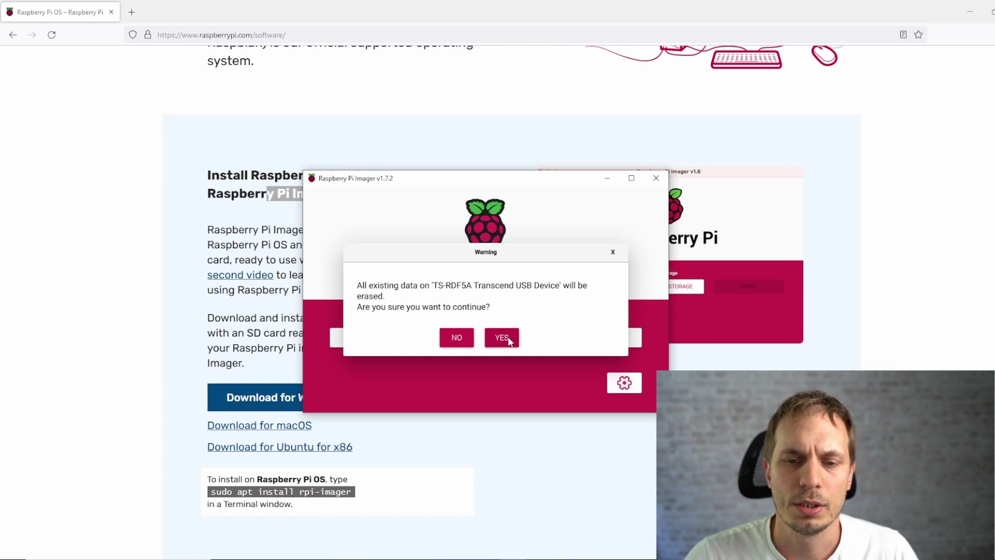
click(507, 338)
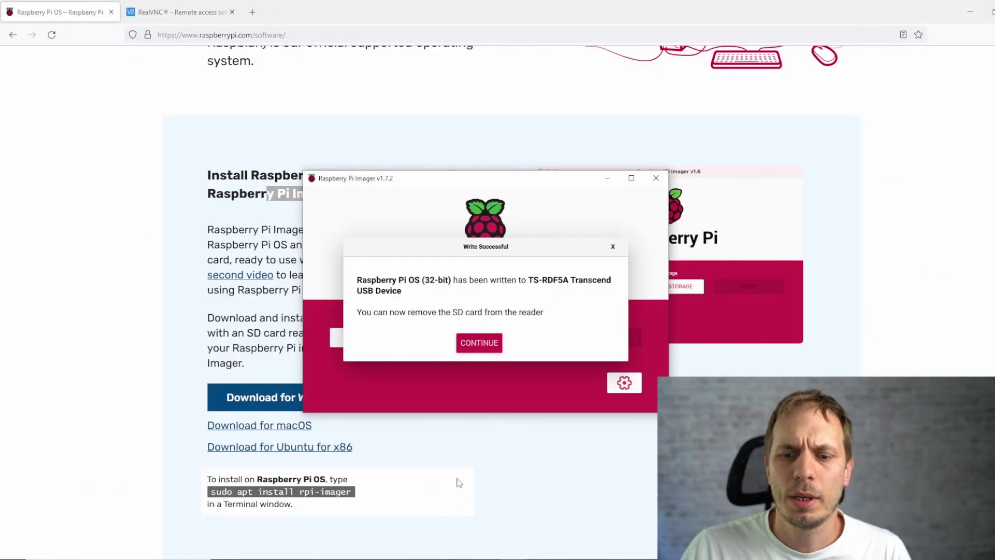
click(484, 346)
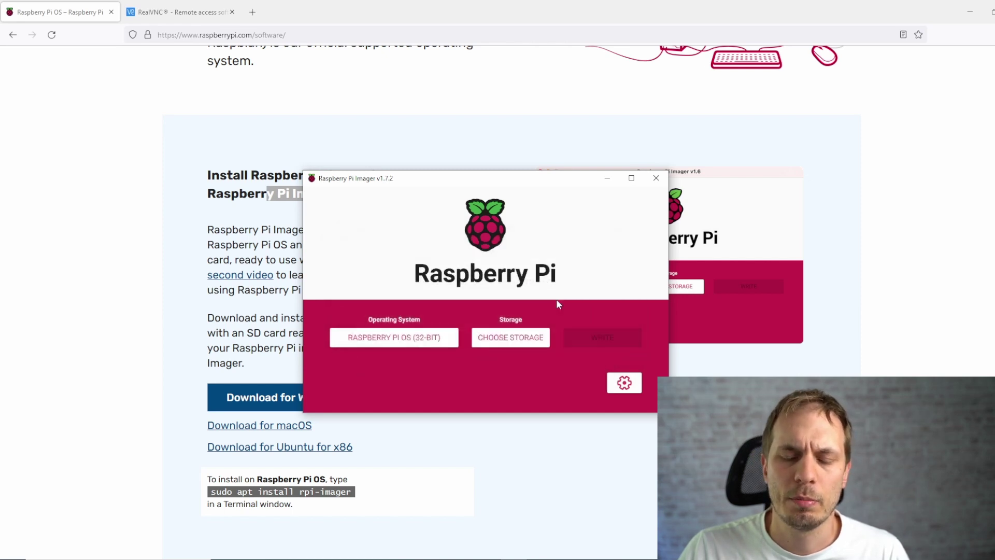
Close Imager, open RealVNC's VNC Viewer download page, and bring Command Prompt forward
click(656, 178)
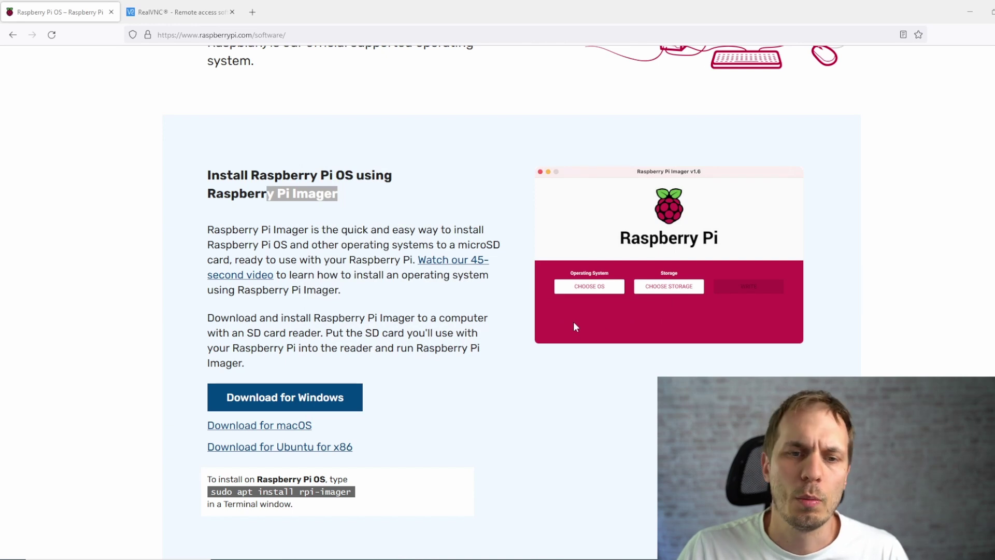
click(166, 12)
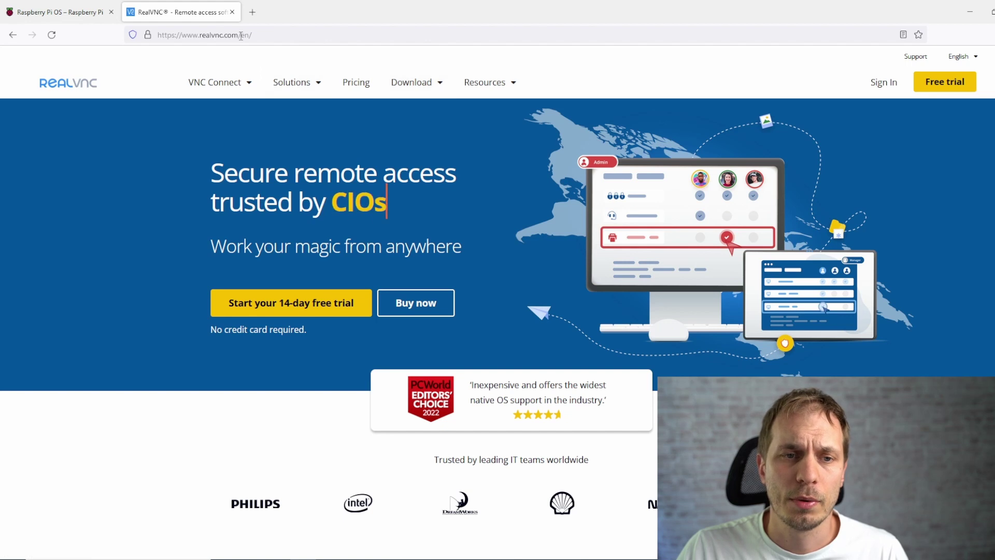
click(437, 87)
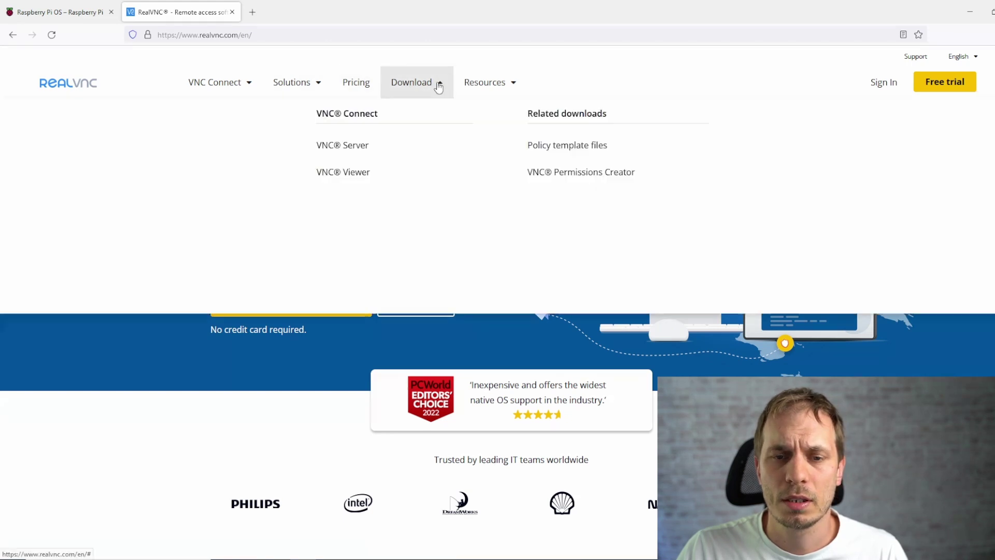
click(363, 176)
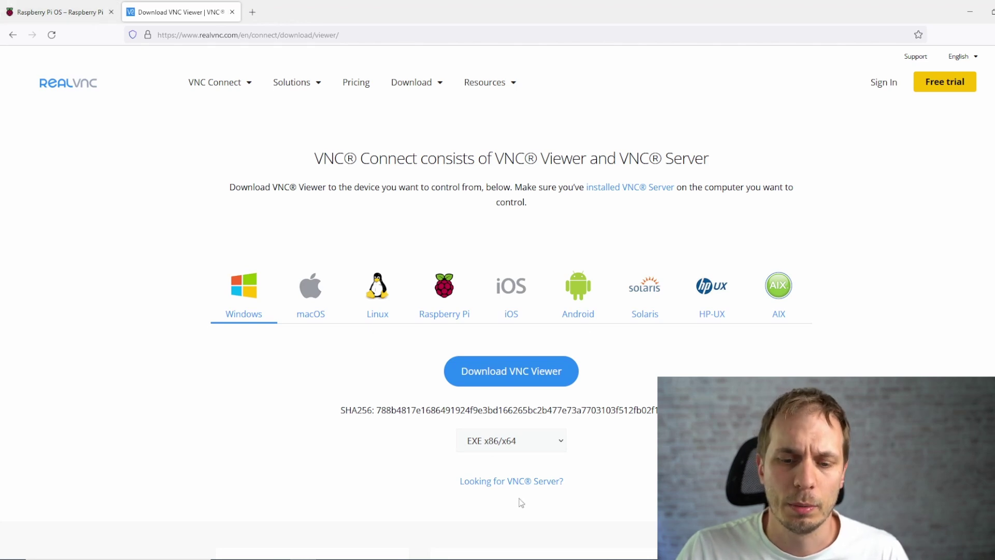
click(487, 557)
Run ping -4 raspberrypi and get 4 of 4 replies from 192.168.0.171
drag(651, 159, 486, 170)
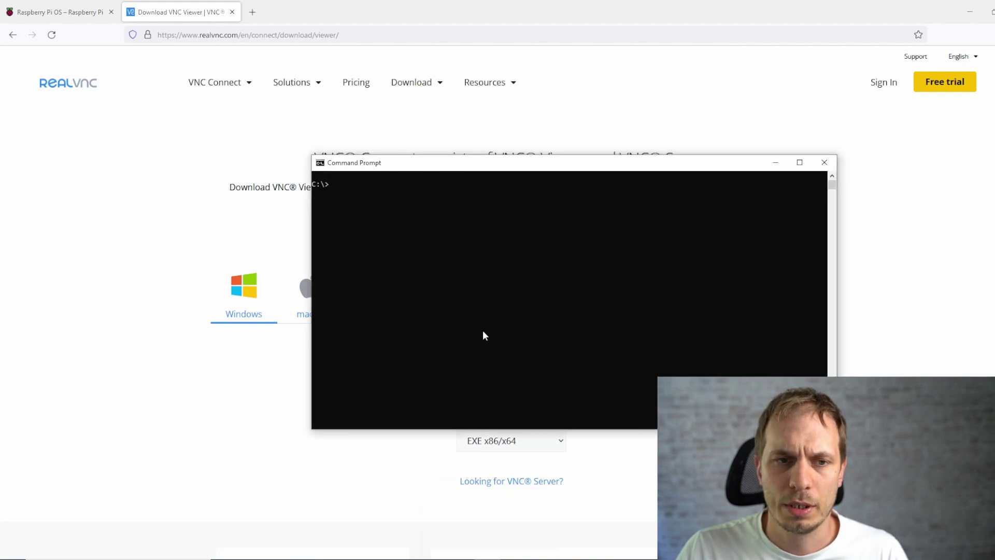
click(487, 293)
text(ping -)
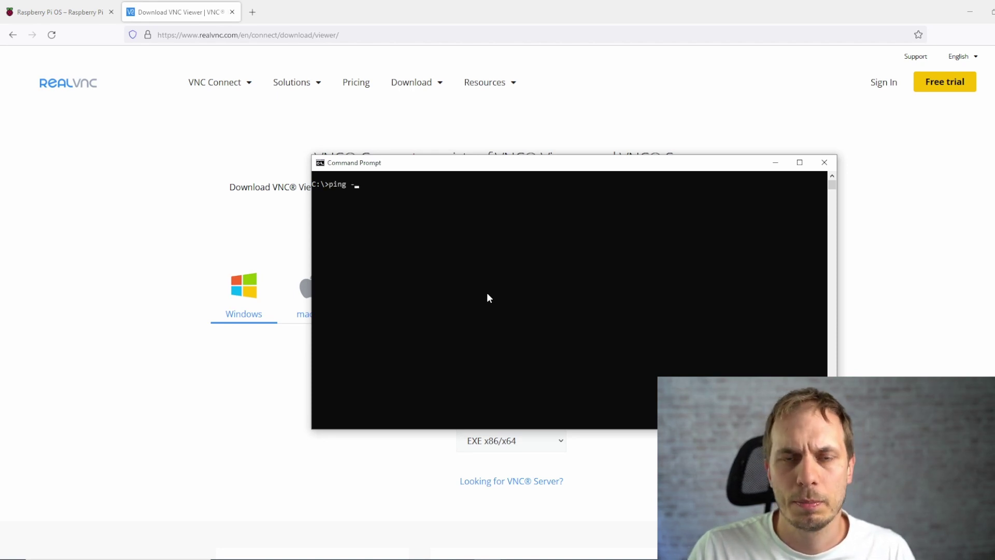
text(4)
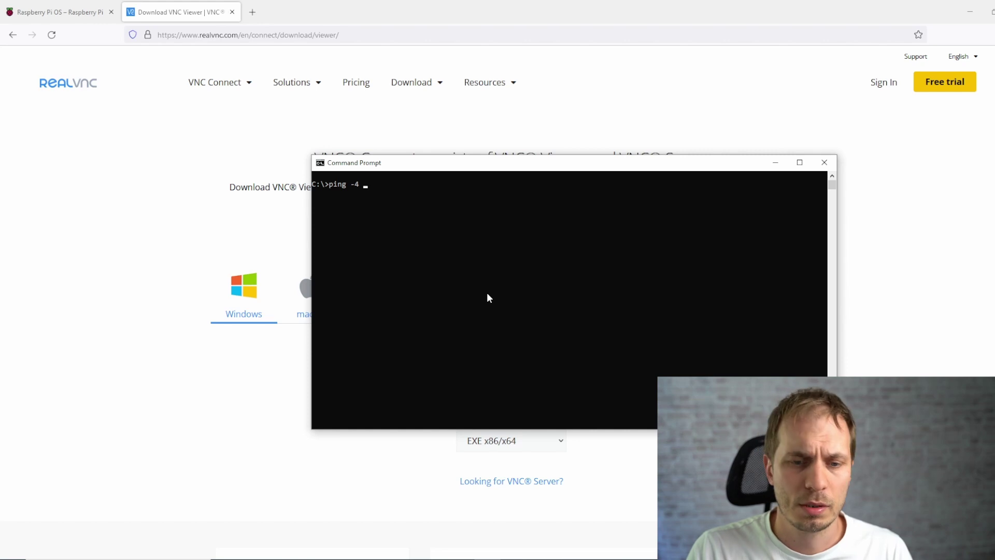
text(raspberrypi)
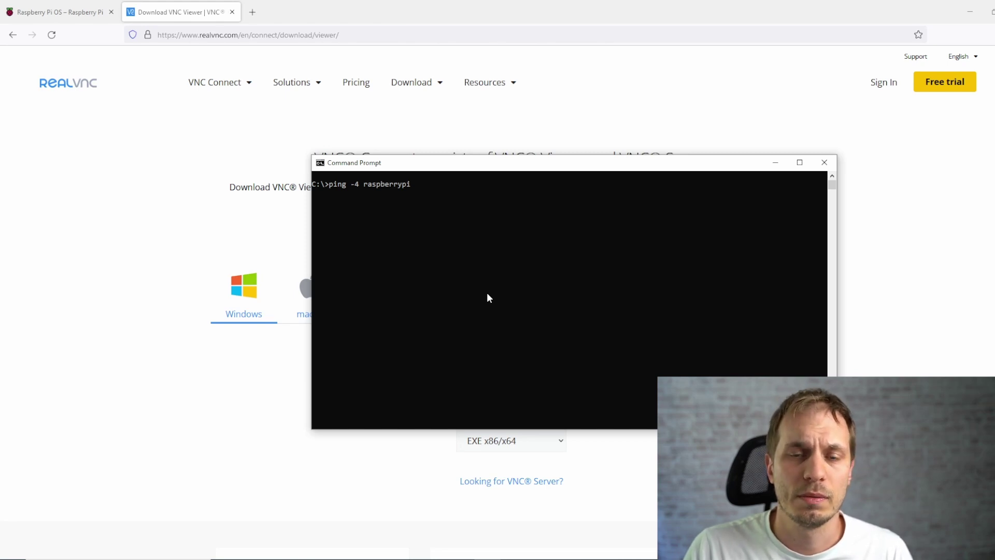
key(Return)
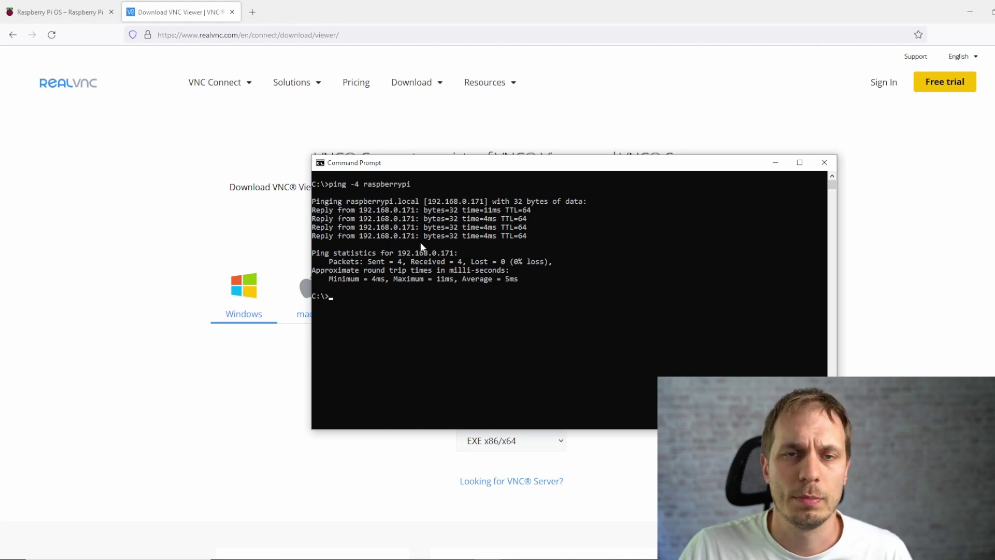
Rearrange the SSH client and Command Prompt windows, abandoning a partly typed ssh command
click(436, 539)
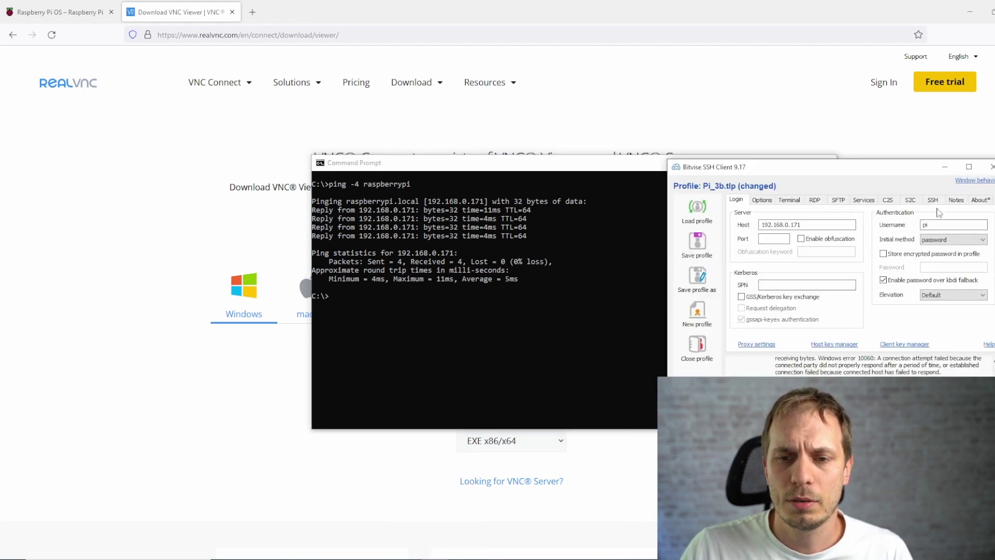
drag(890, 172, 730, 112)
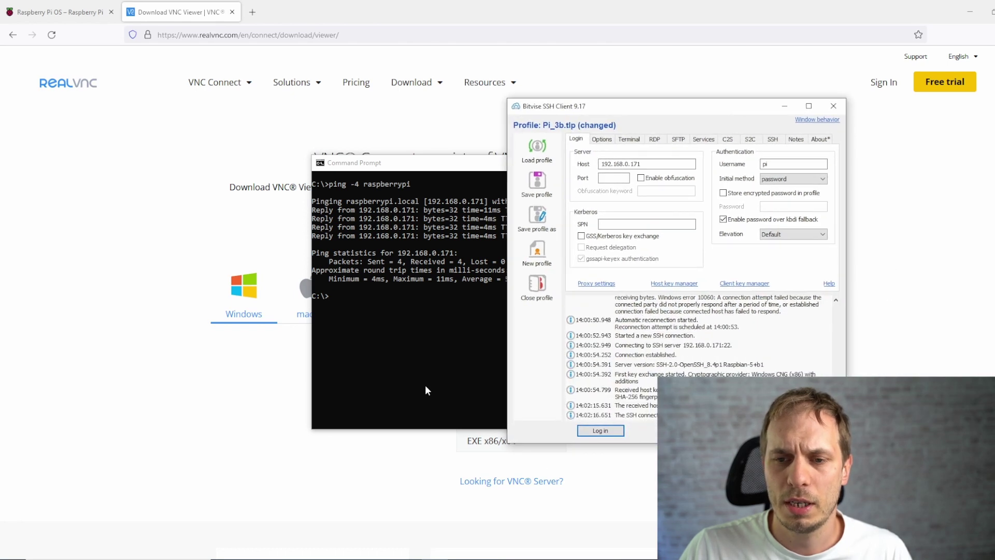
click(433, 363)
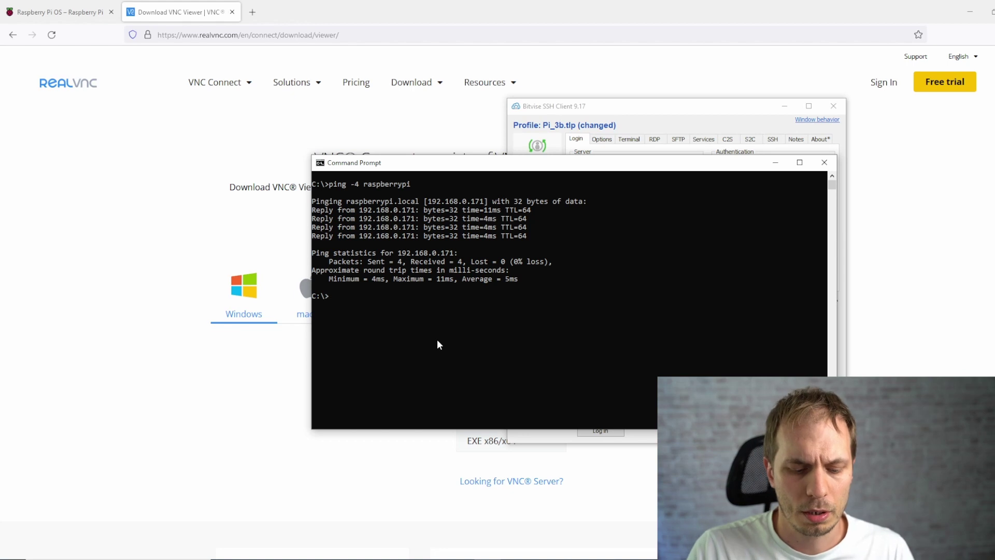
text(ssh)
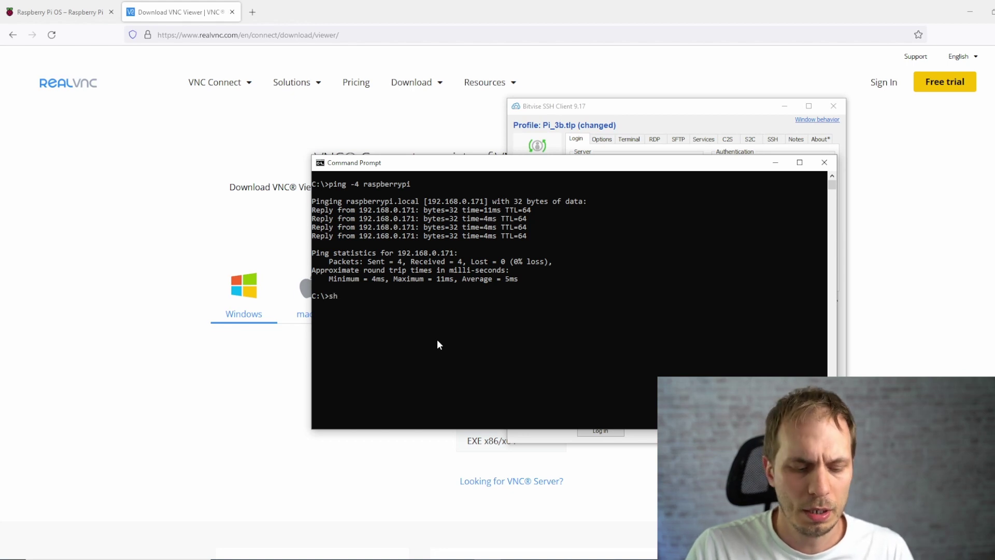
text( Lutz@)
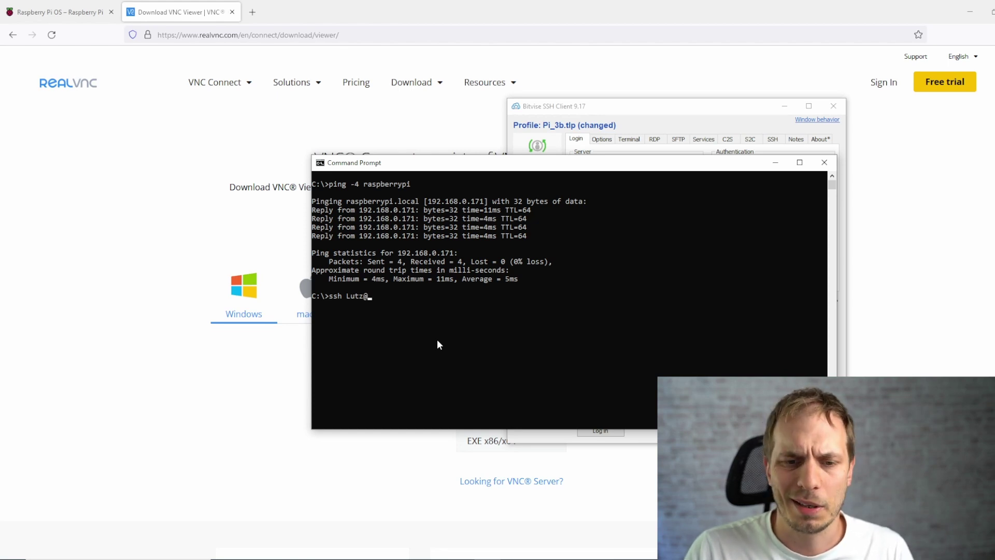
key(BackSpace)
key(BackSpace)
key(BackSpace)
key(BackSpace)
key(BackSpace)
key(BackSpace)
key(BackSpace)
key(BackSpace)
key(BackSpace)
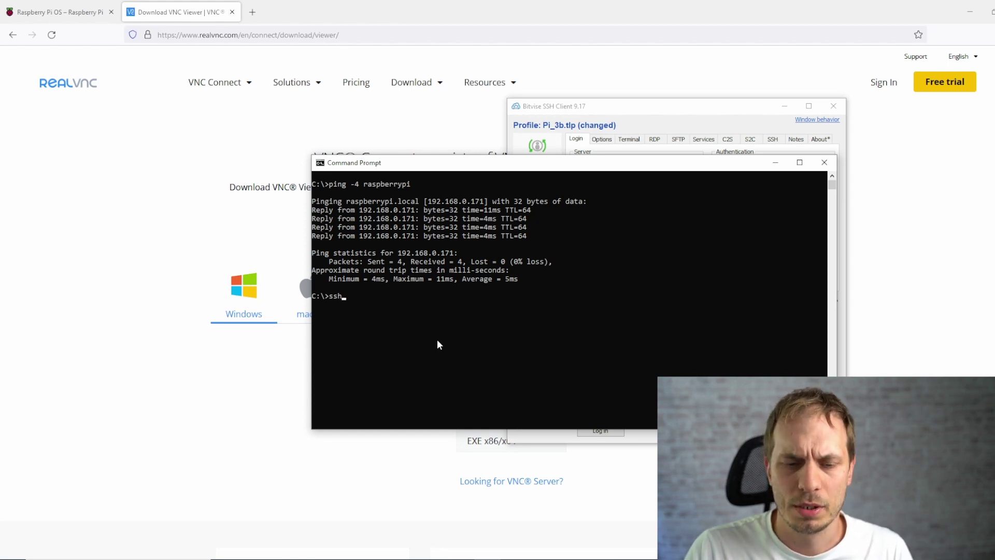
Log in to the Pi at 192.168.0.171 with the new username and password, saving the new host key
click(662, 124)
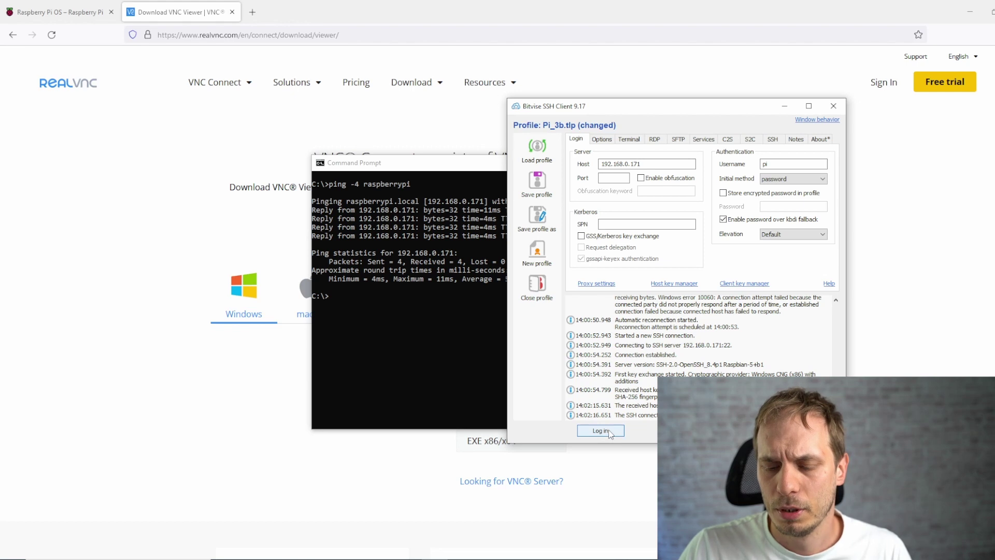
double_click(806, 164)
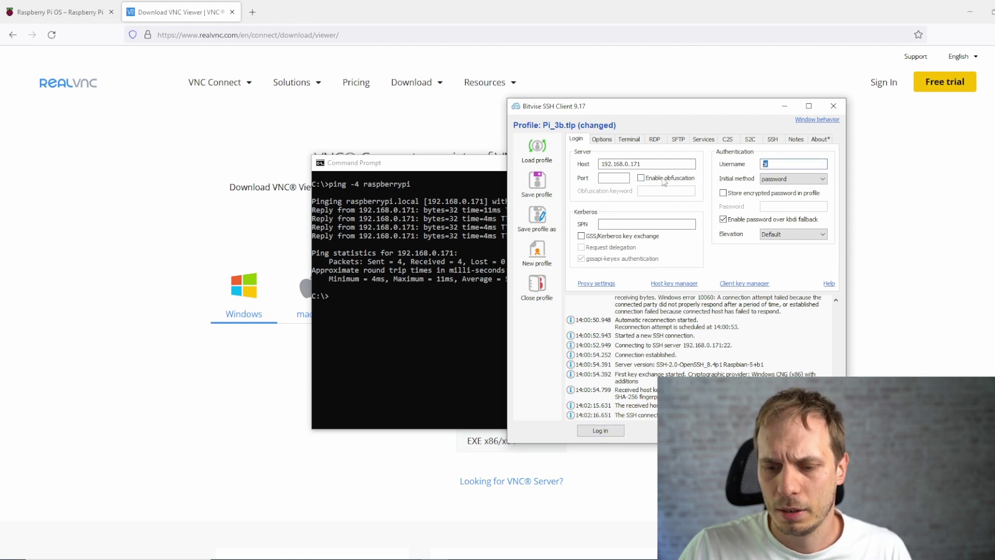
text(Lutz)
click(609, 434)
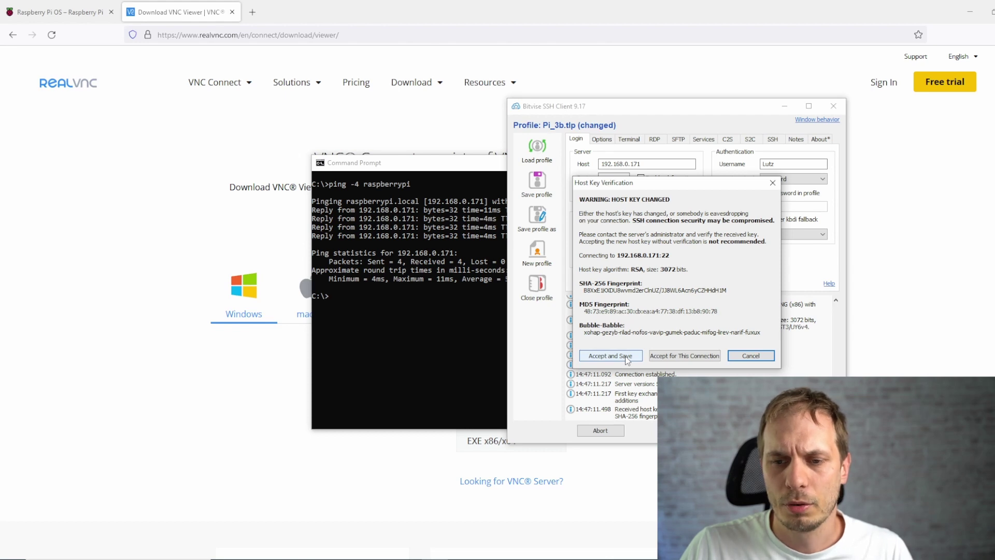
click(626, 356)
text(raspberry)
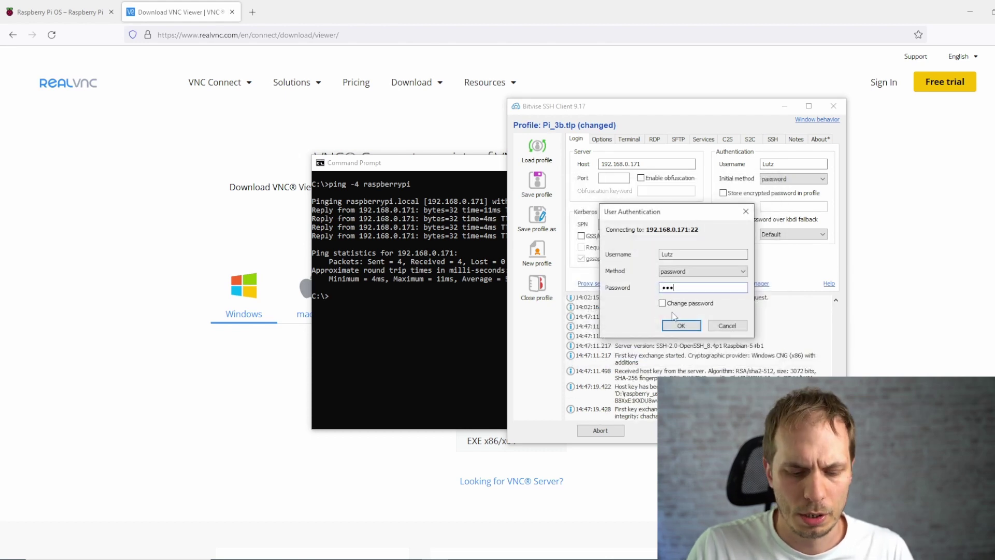
key(Return)
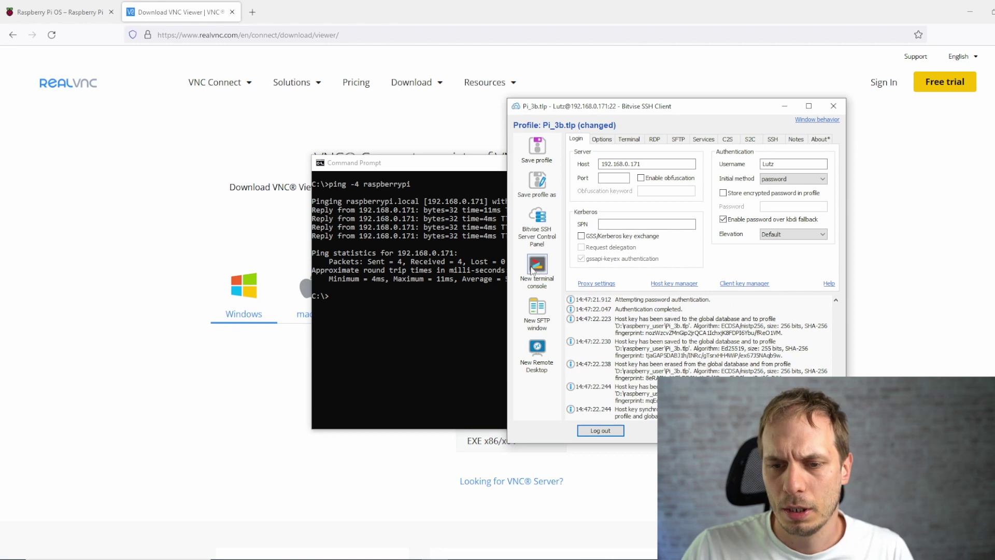
Open a maximised terminal console on the Pi and run sudo raspi-config
click(537, 265)
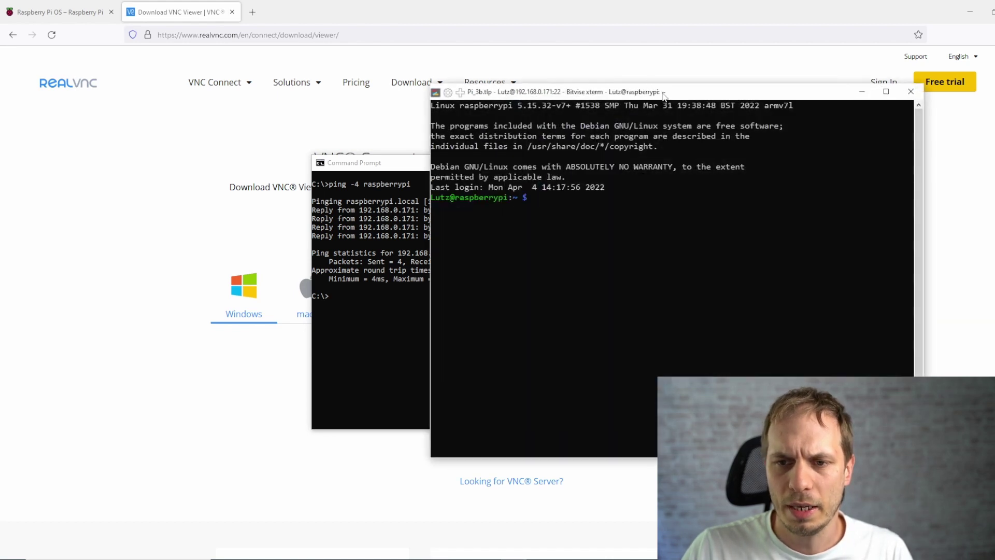
drag(658, 92, 526, 4)
text(sudo raspi-)
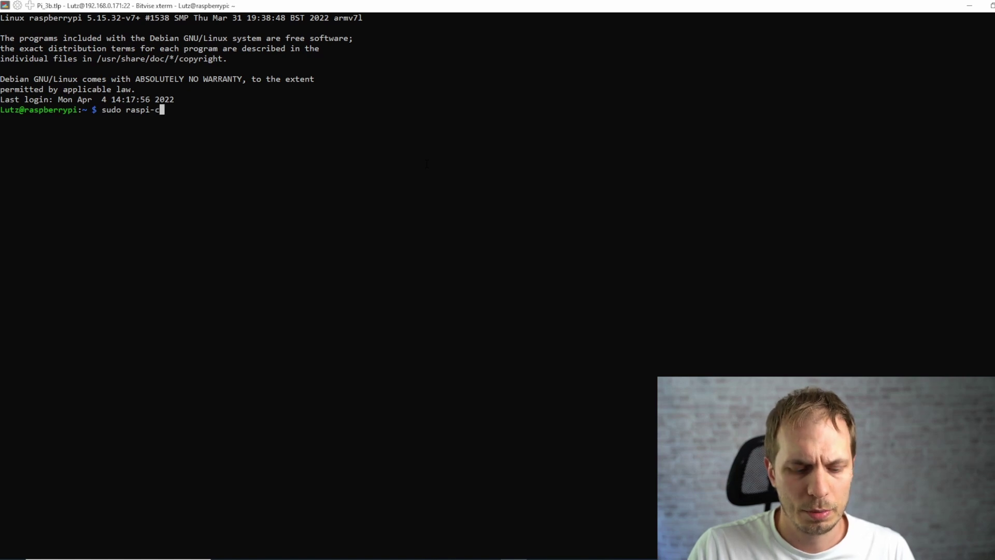
text(config)
key(Return)
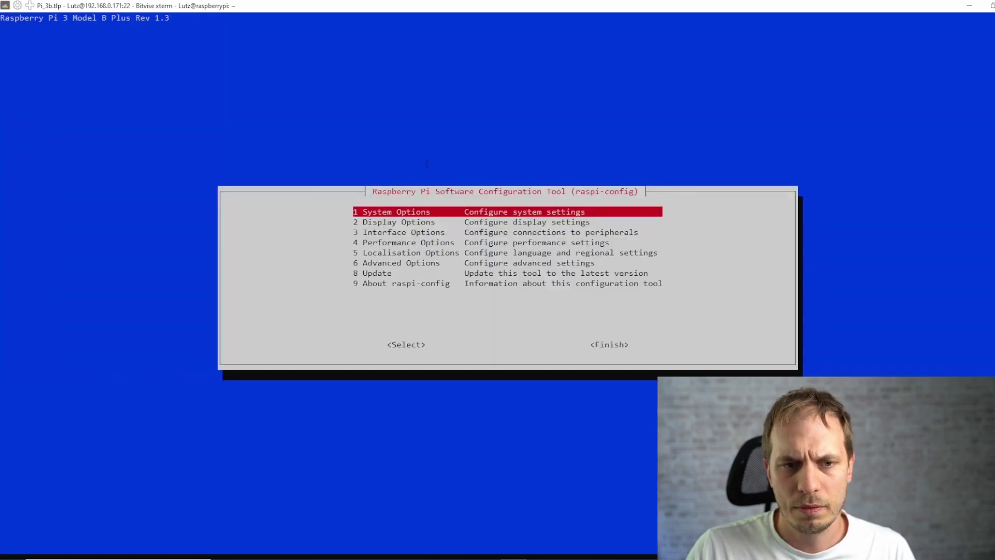
Enable VNC under Interface Options and finish raspi-config
key(Down)
key(Down)
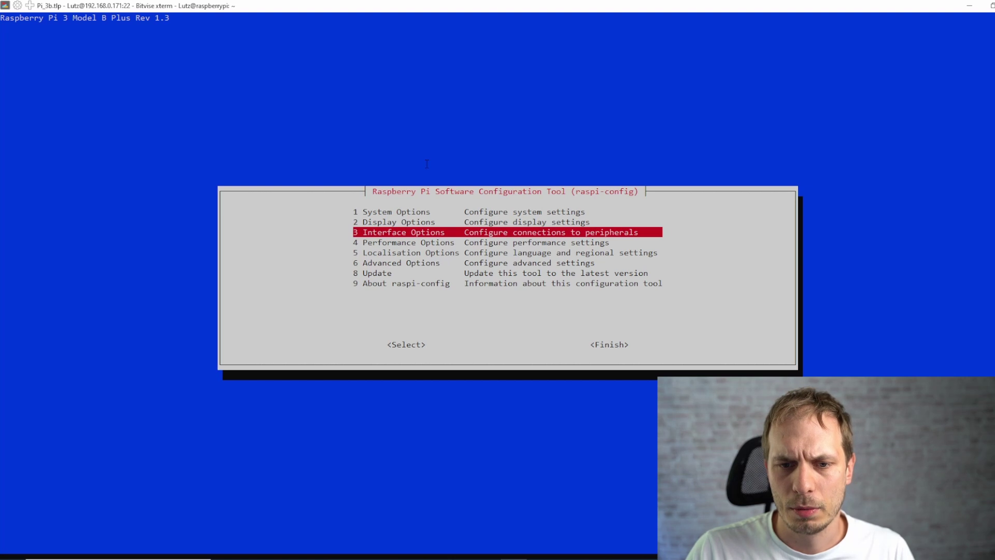
key(Return)
key(Down)
key(Down)
key(Return)
key(Left)
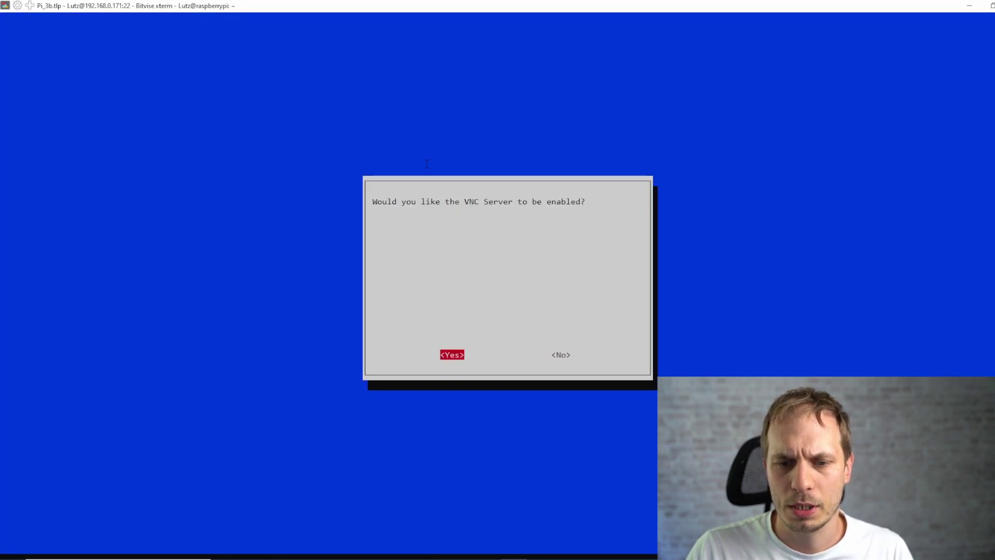
key(Return)
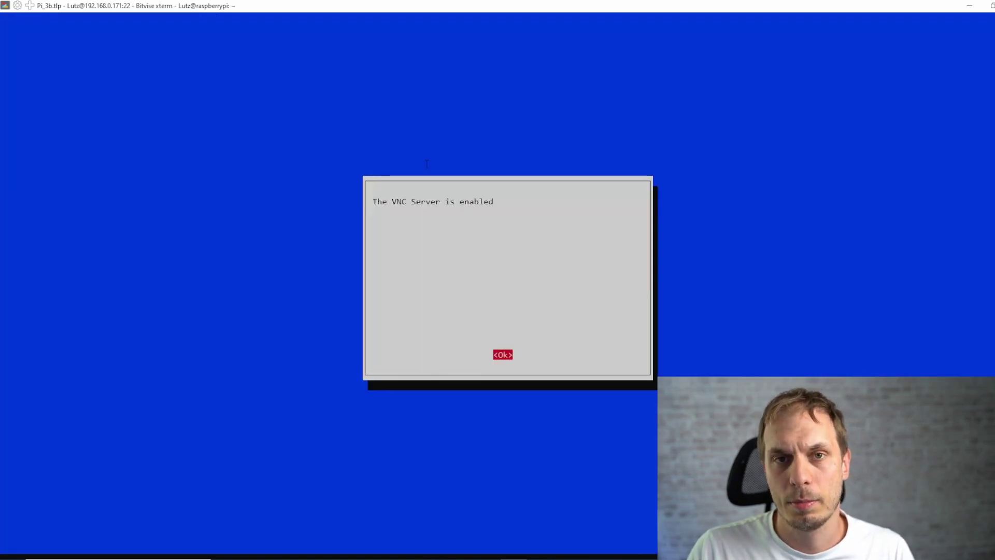
key(Return)
key(Tab)
key(Tab)
key(Return)
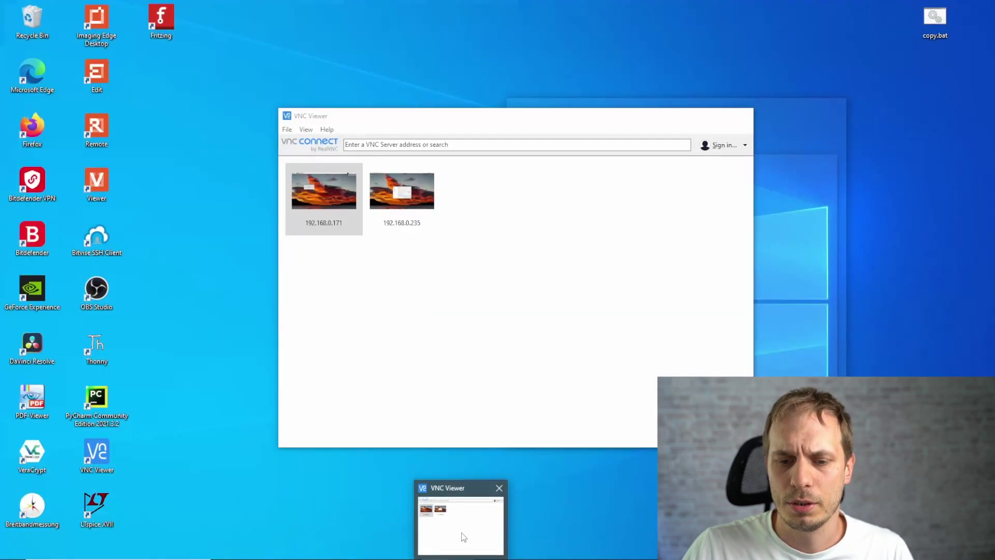
In VNC Viewer, start a new connection setup and then cancel it
click(461, 533)
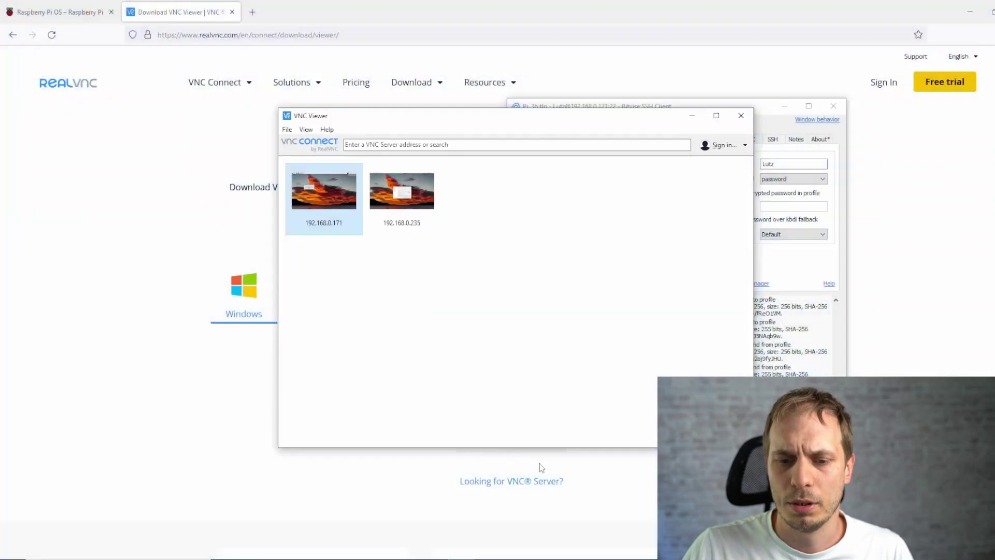
click(286, 129)
click(361, 282)
click(287, 130)
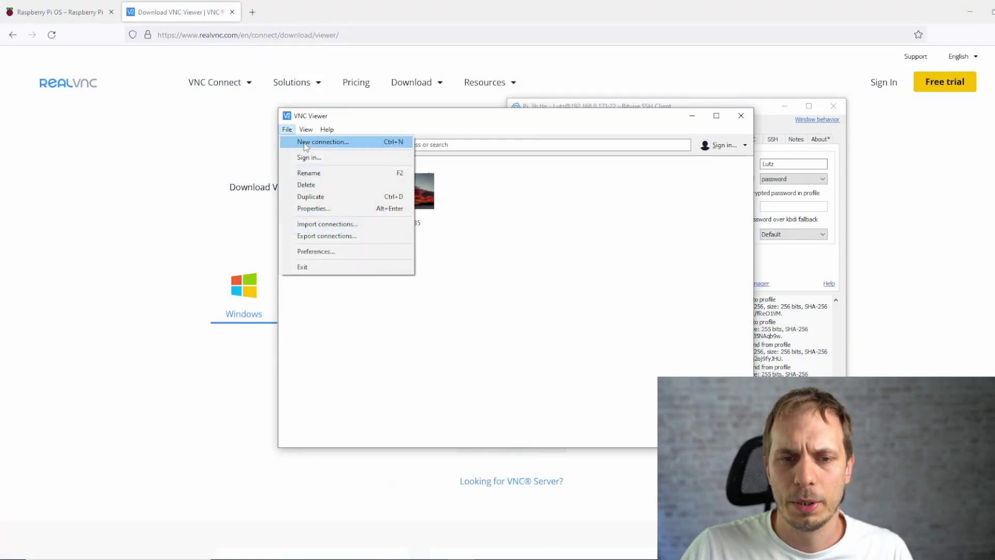
click(316, 143)
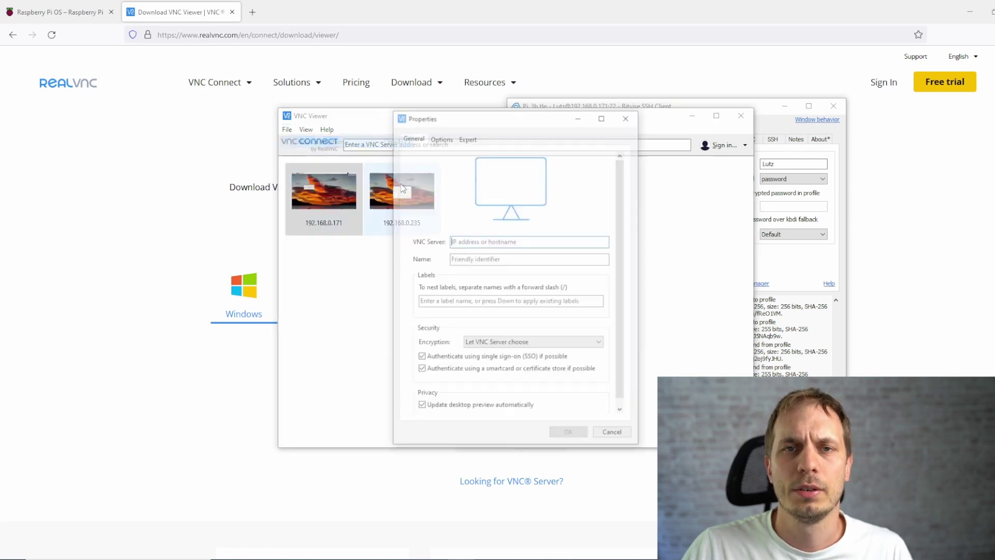
click(631, 122)
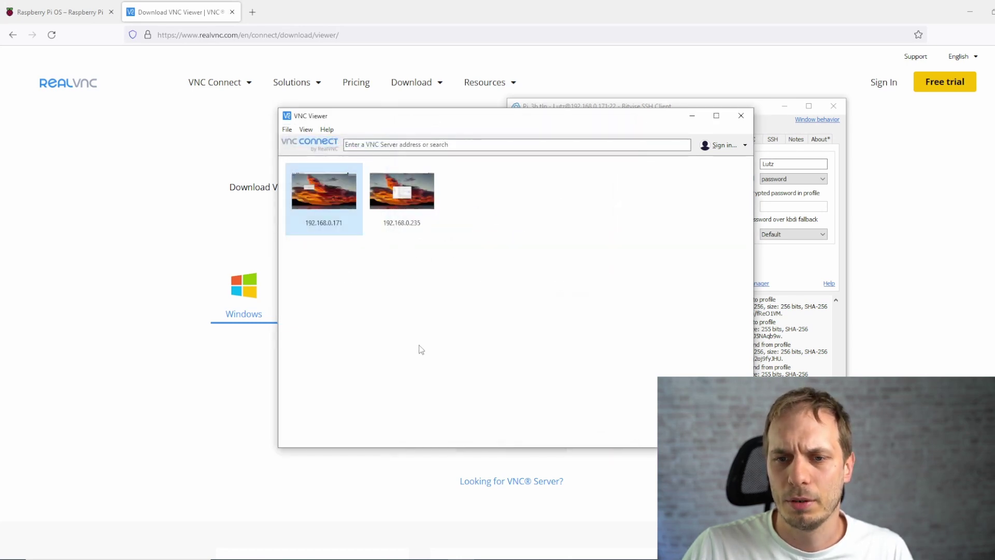
Connect to 192.168.0.171, accept its changed identity, log in with the new credentials, and maximise the view
double_click(337, 199)
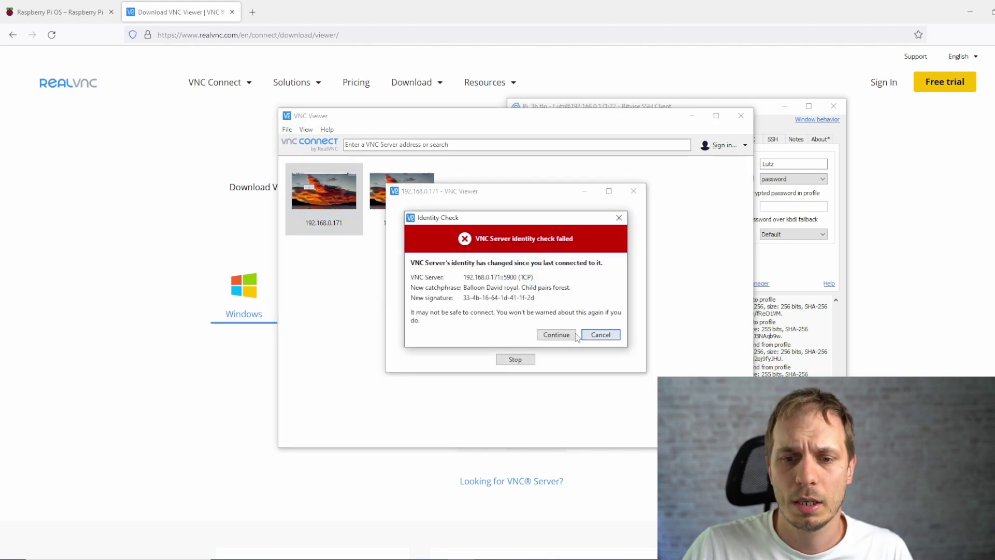
click(560, 336)
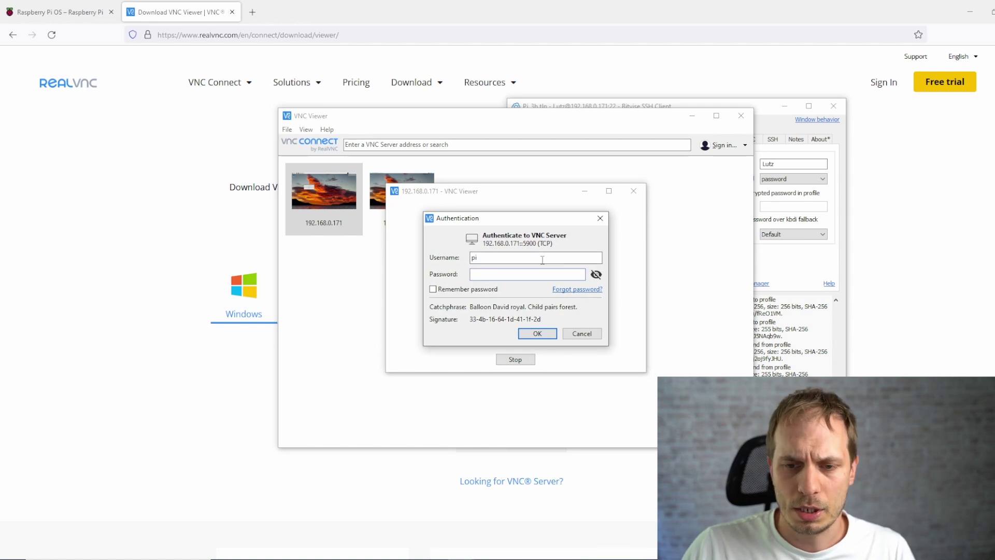
key(shift+Tab)
text(Lutz)
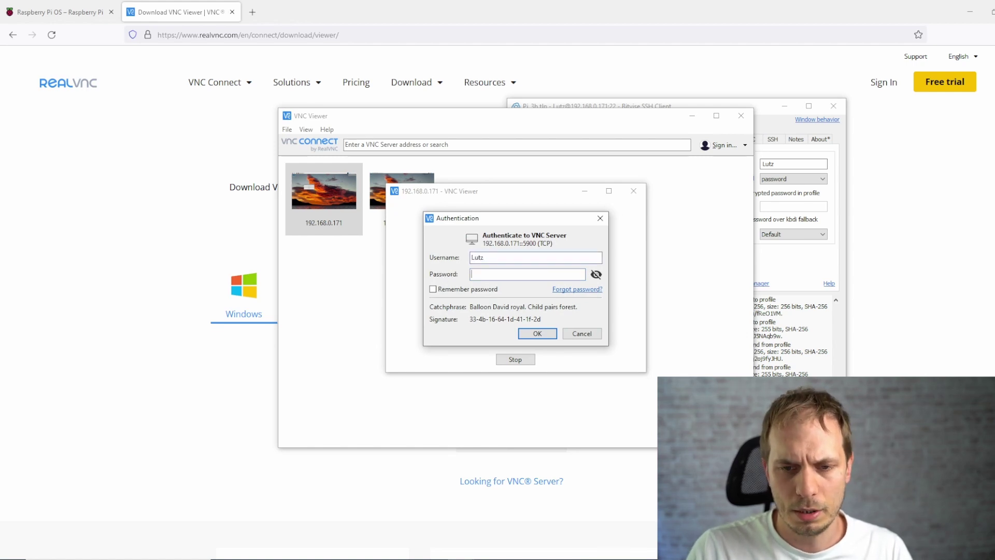
key(Tab)
text(••••••••••••)
key(Return)
double_click(507, 71)
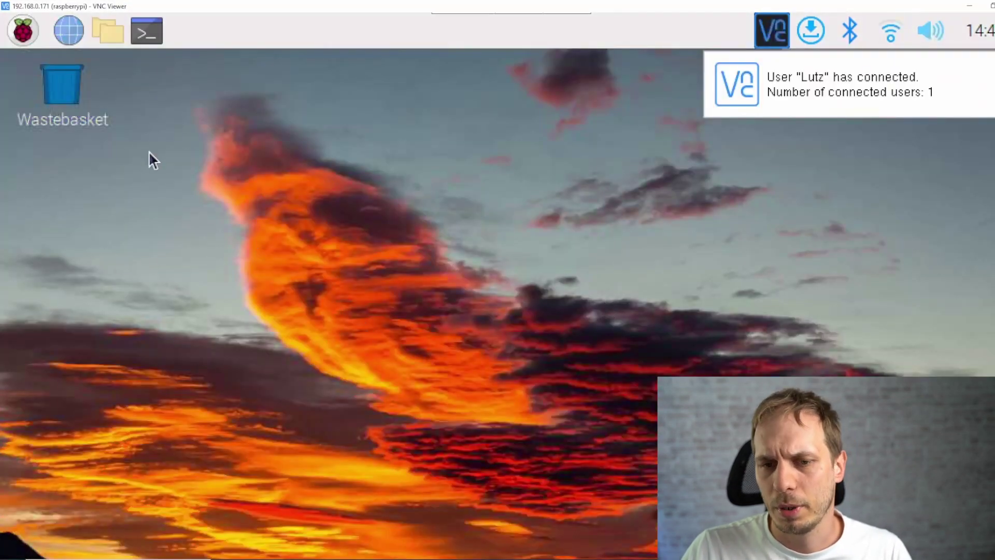
In Raspberry Pi Configuration's Display settings, set Headless Resolution to 1920x1080 and apply it
click(23, 35)
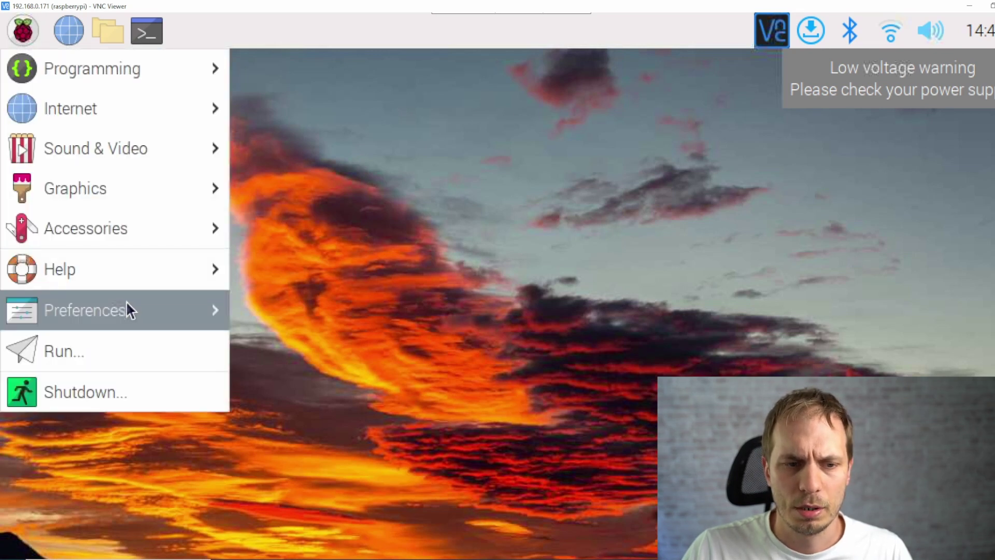
mouse_move(126, 300)
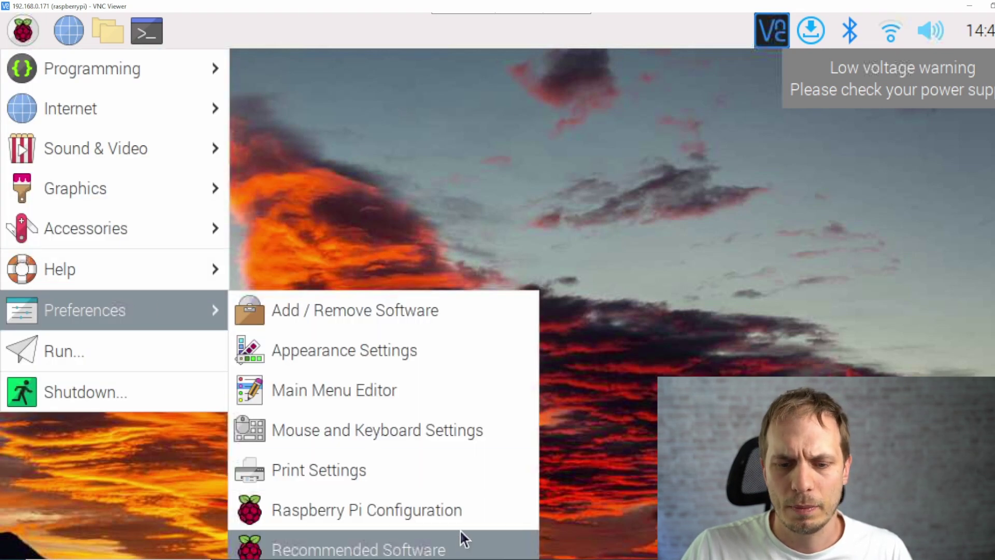
click(435, 515)
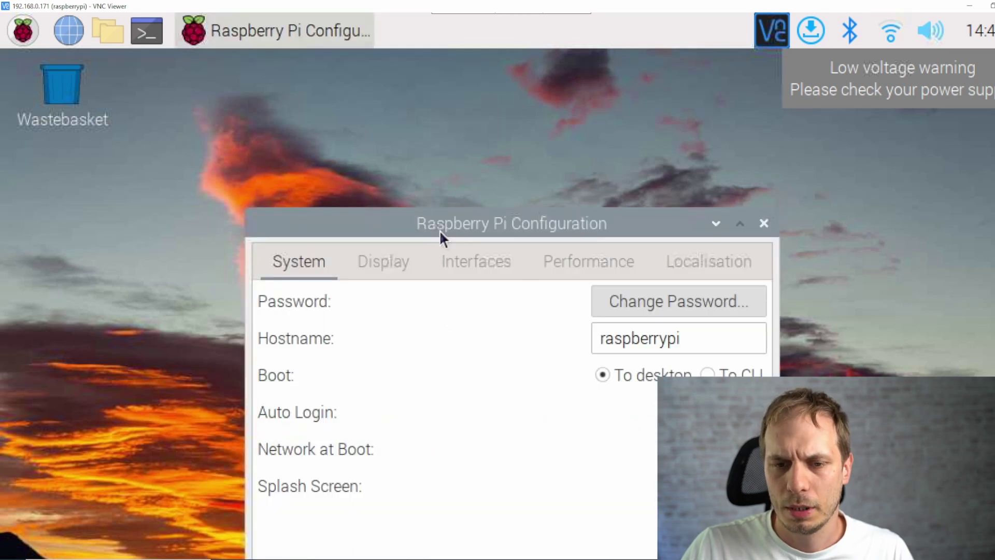
drag(439, 229, 326, 126)
click(267, 167)
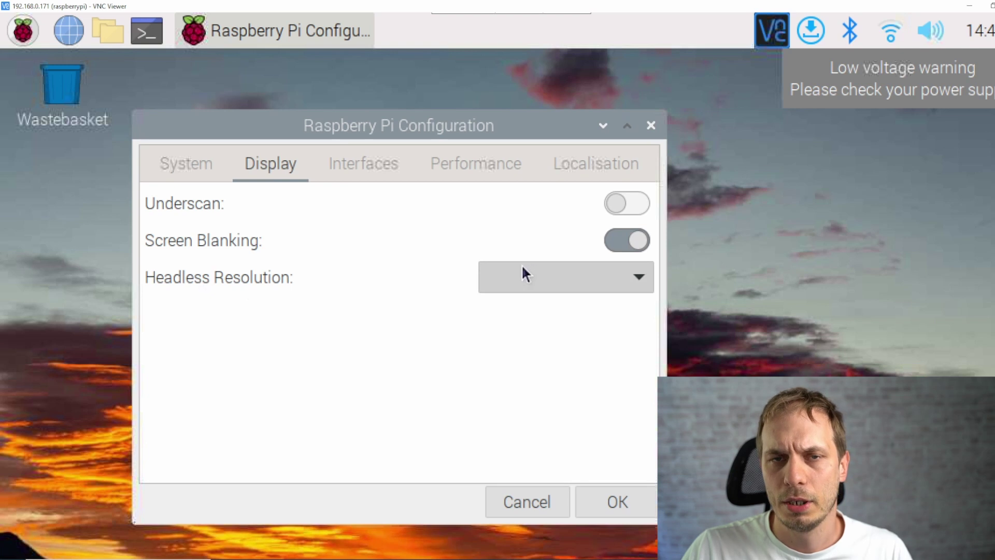
click(577, 275)
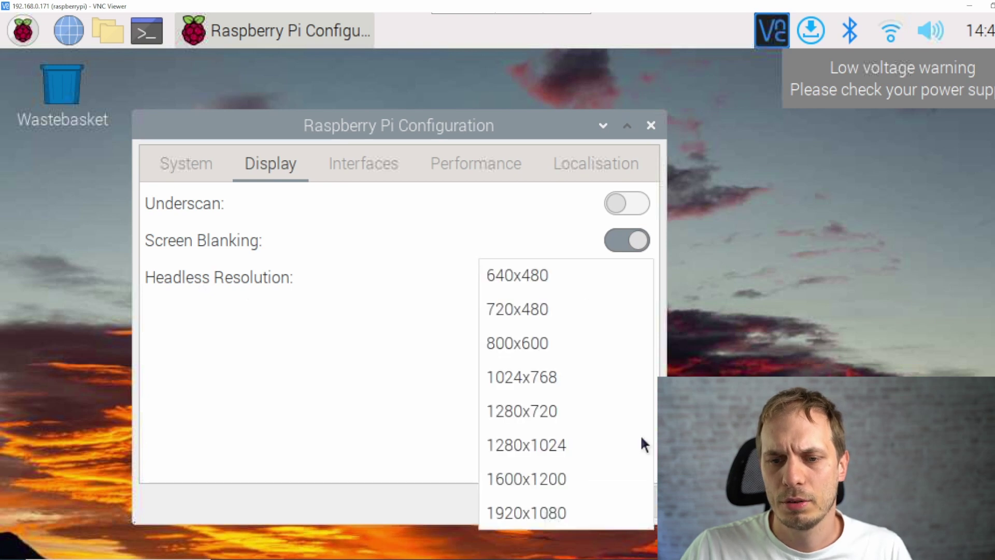
click(565, 513)
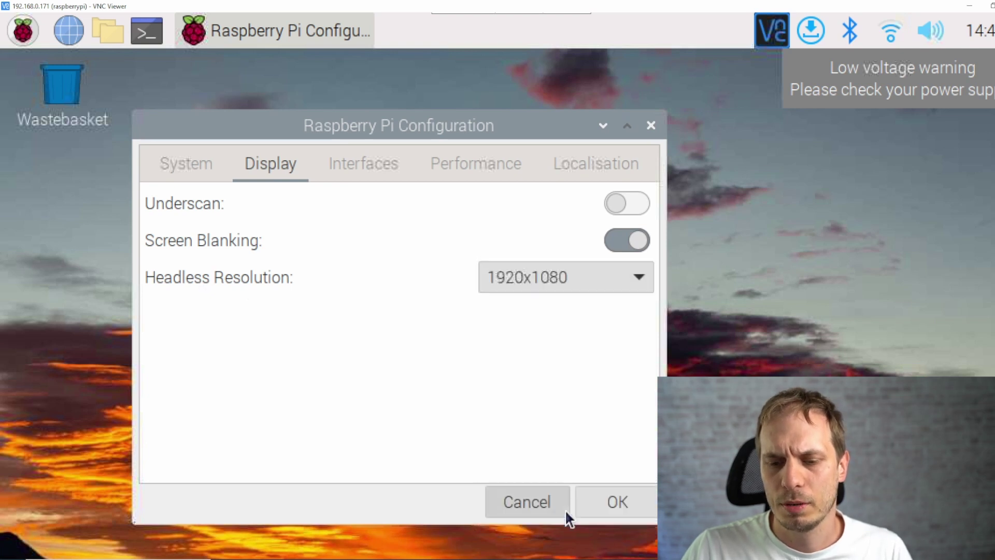
click(627, 504)
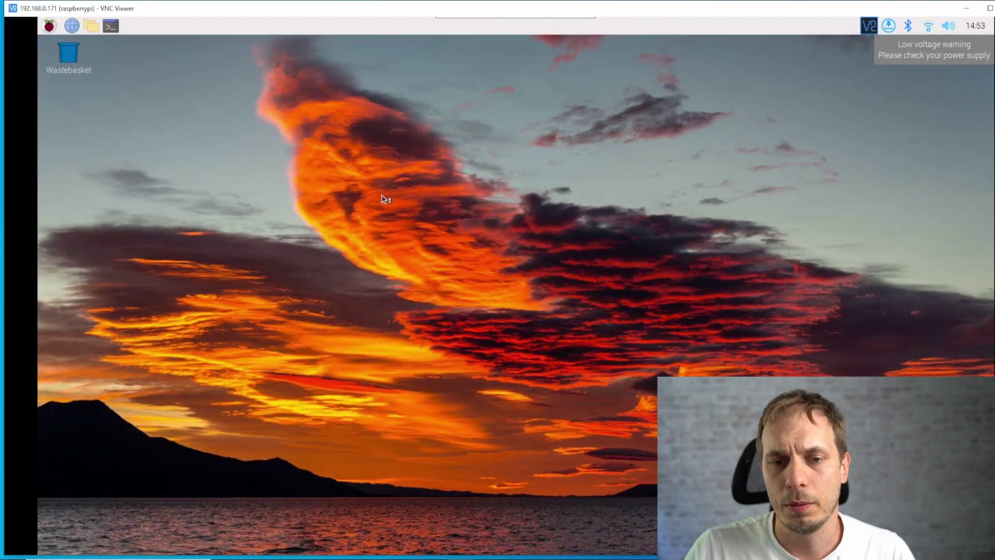
Run 'sudo apt update -y', then start 'sudo apt upgrade -y' for the 82 upgradable packages
text(sudo )
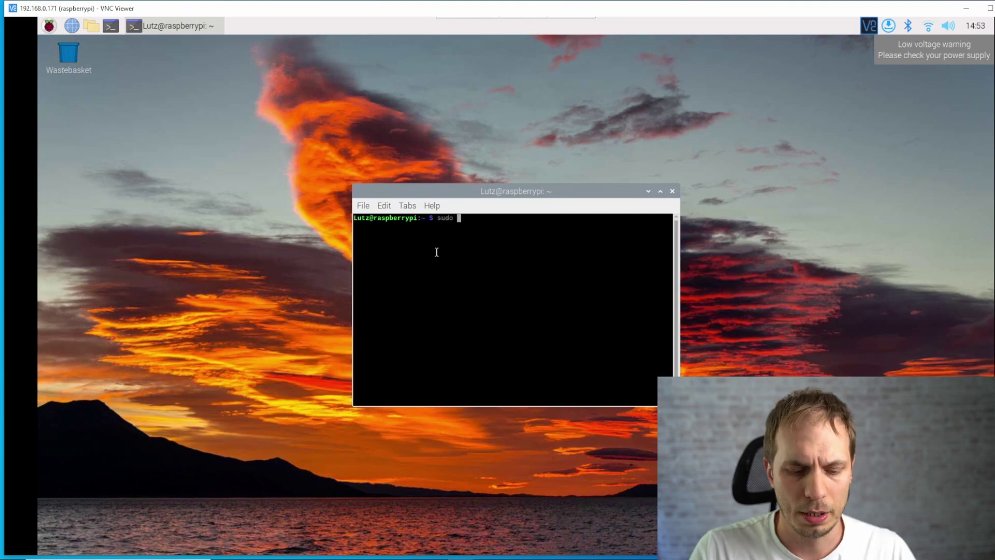
text(apt update -y)
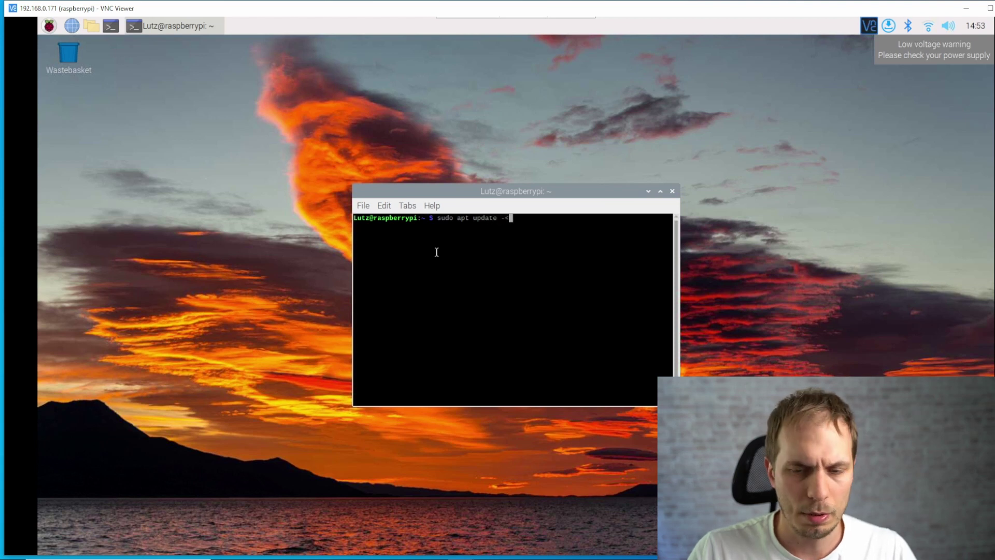
key(Return)
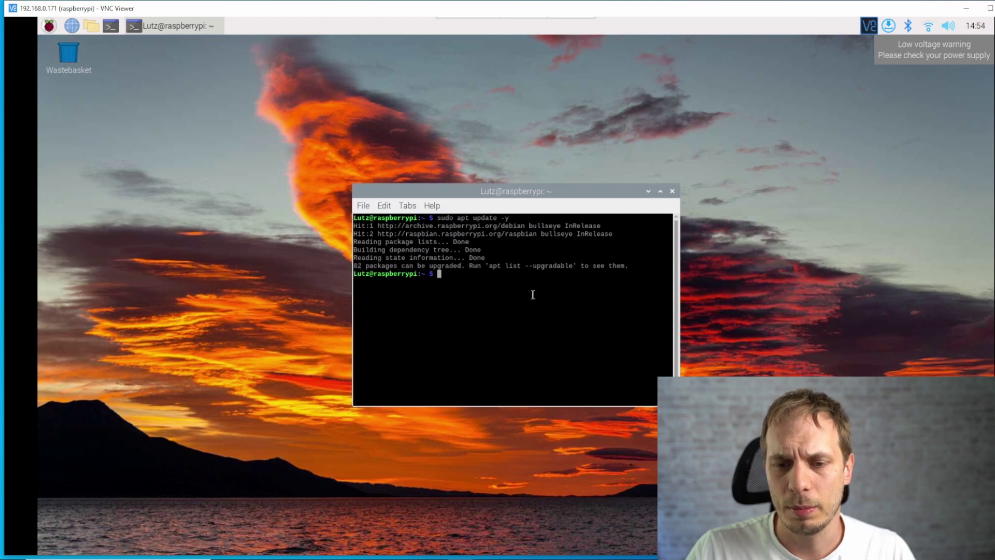
text(sud)
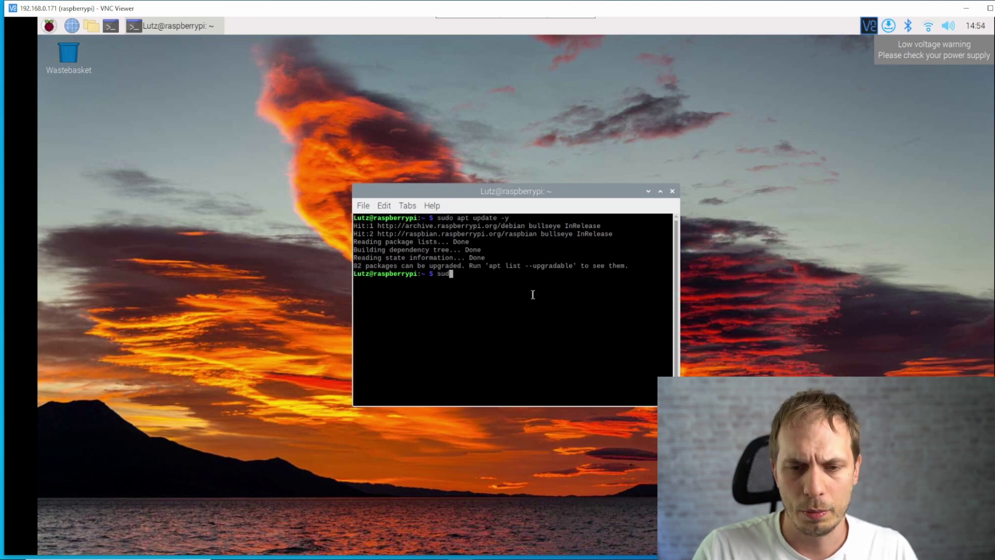
text(o apt )
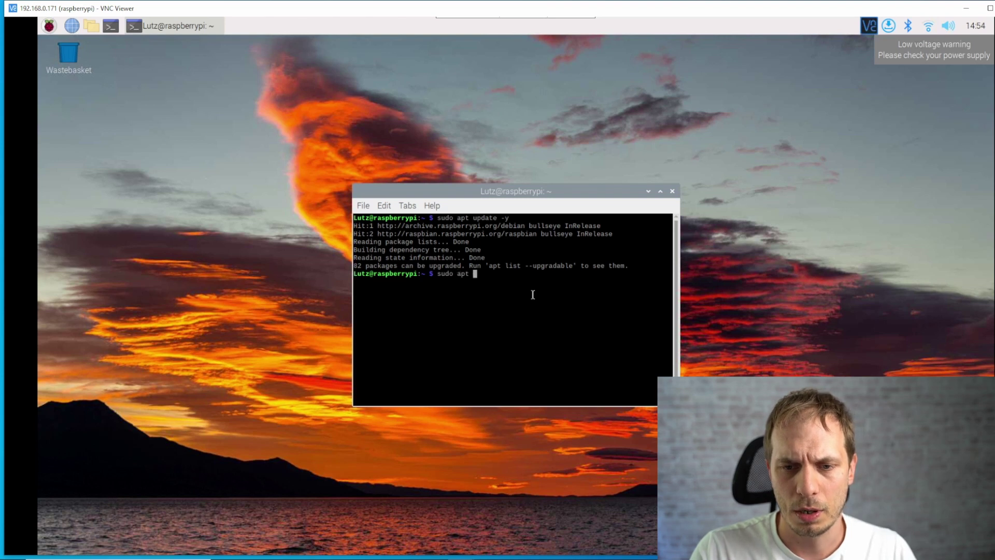
text(upgrade)
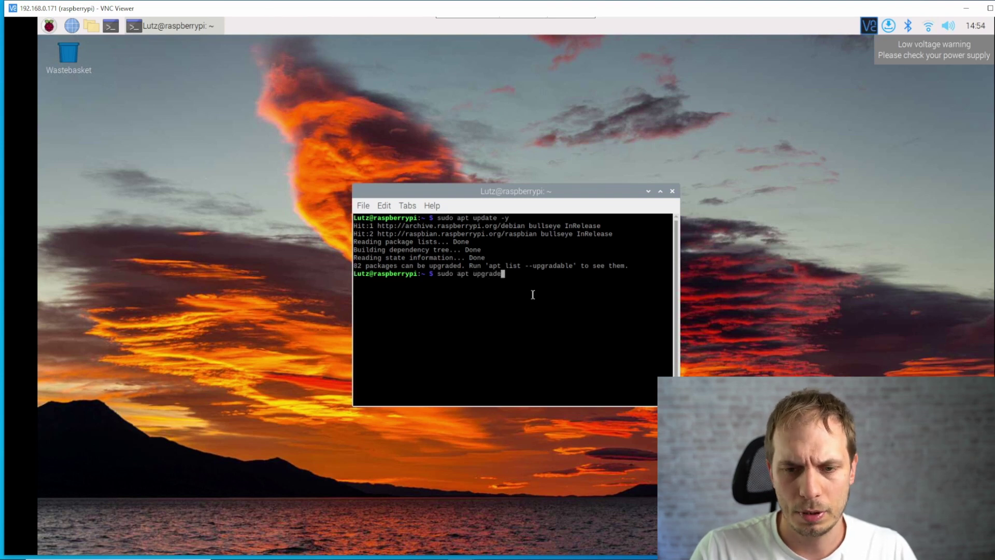
text( -y)
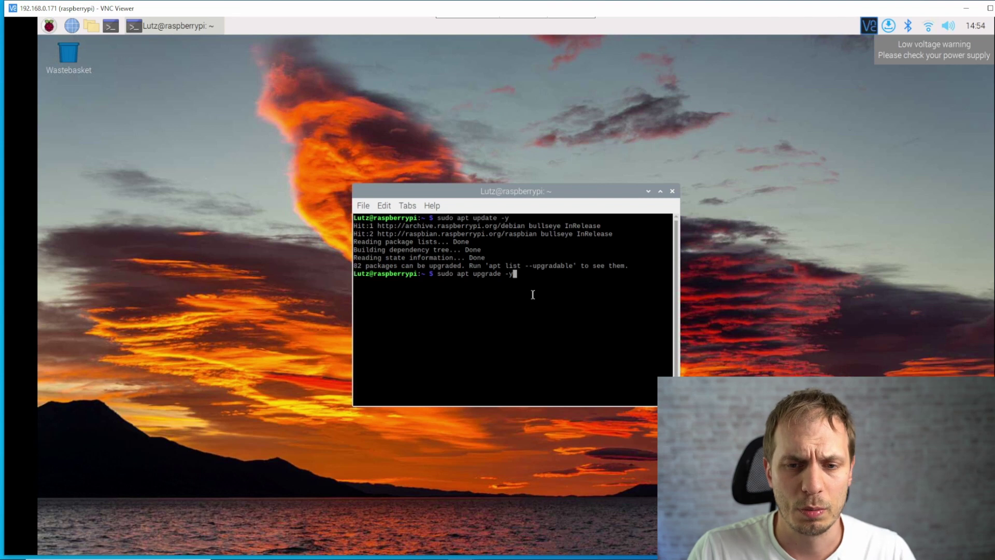
key(Return)
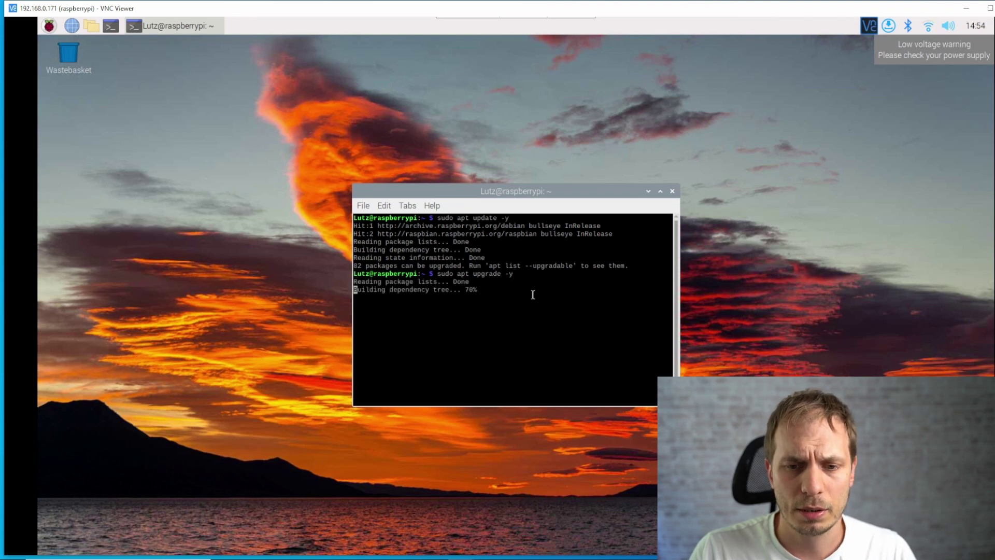